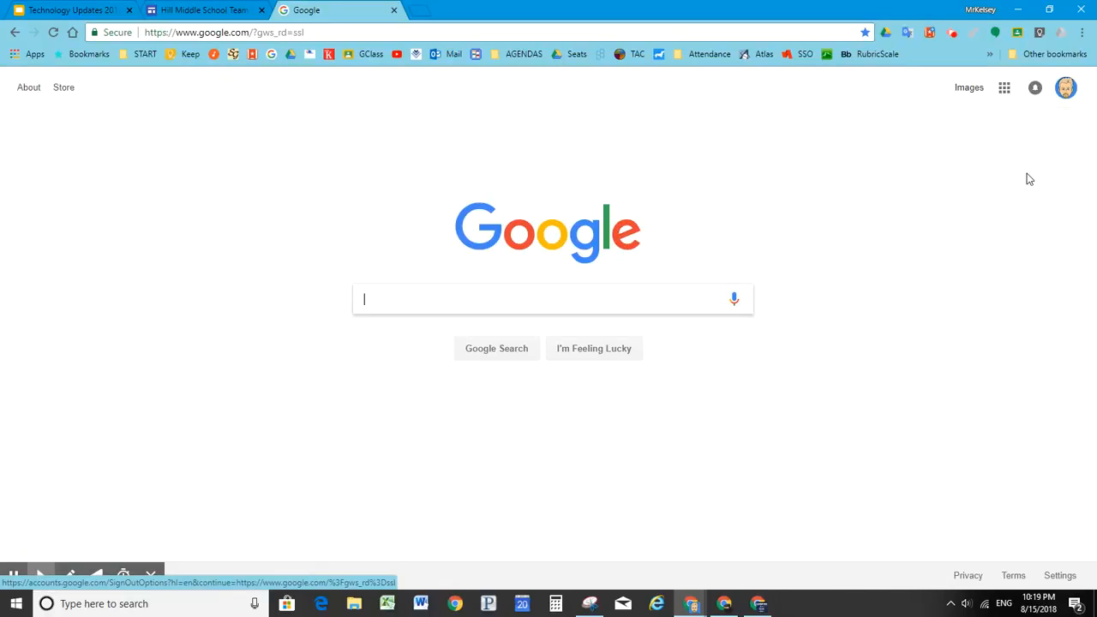
Open Google Calendar and create a new calendar named "Team Demo", returning to the month view
{"action": "left_click", "coordinate": [1005, 89]}
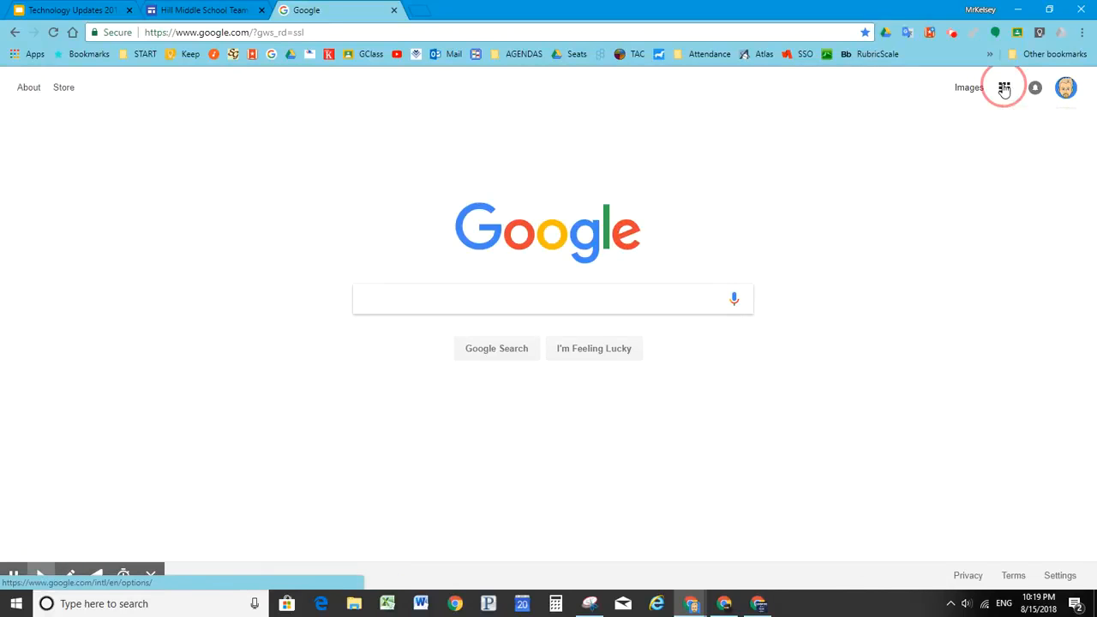
{"action": "left_click", "coordinate": [909, 296]}
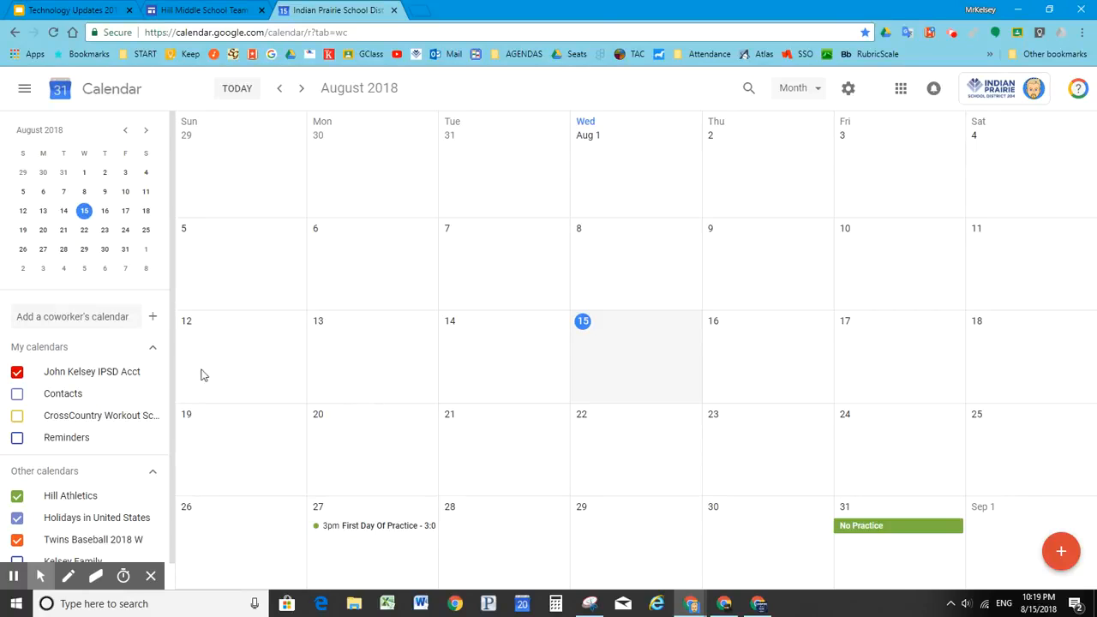
{"action": "left_click", "coordinate": [152, 319]}
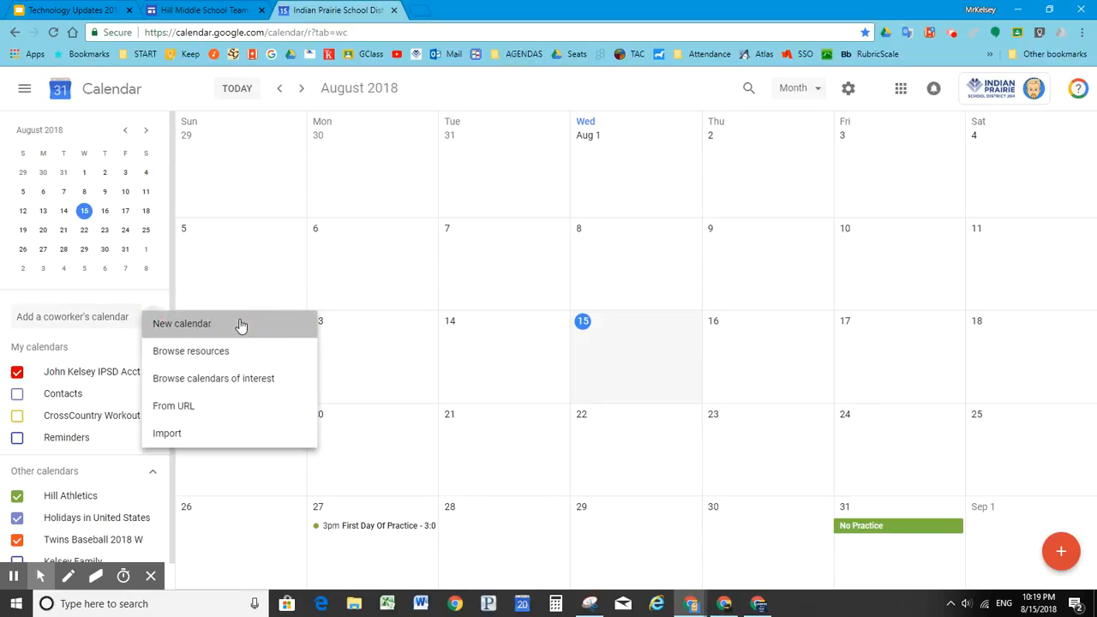
{"action": "left_click", "coordinate": [240, 324]}
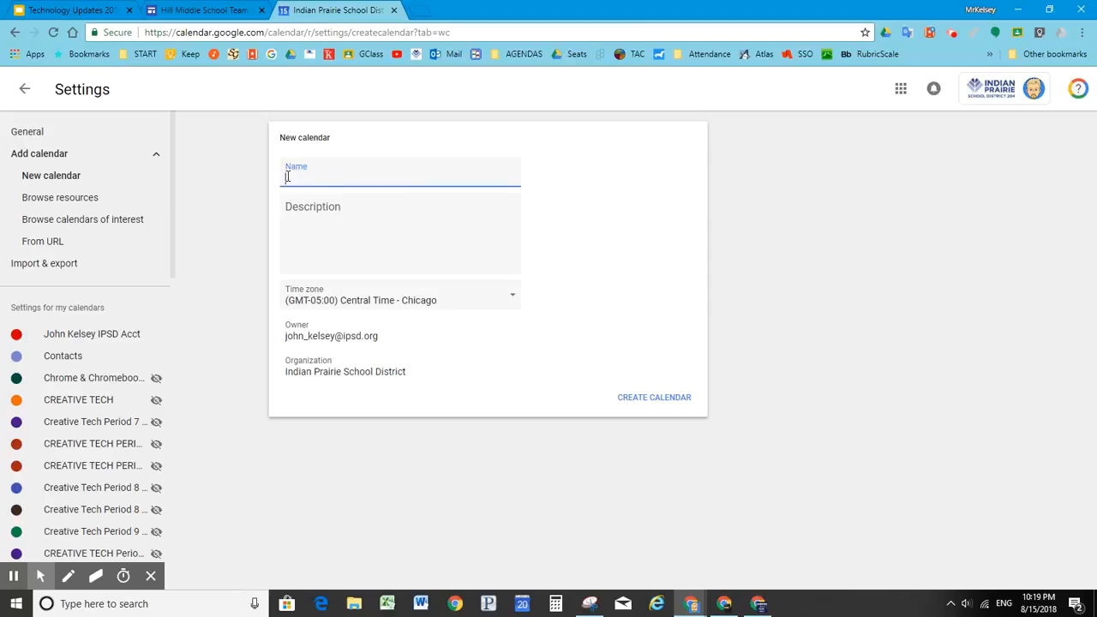
{"action": "type", "text": "Team Demo"}
{"action": "left_click", "coordinate": [676, 398]}
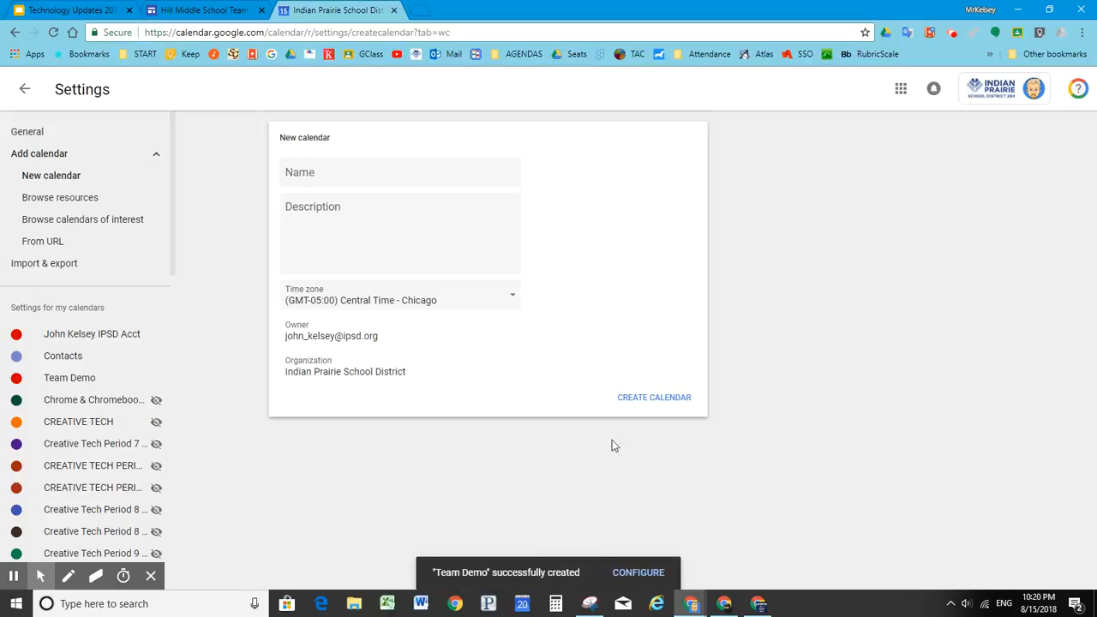
{"action": "left_click", "coordinate": [25, 92]}
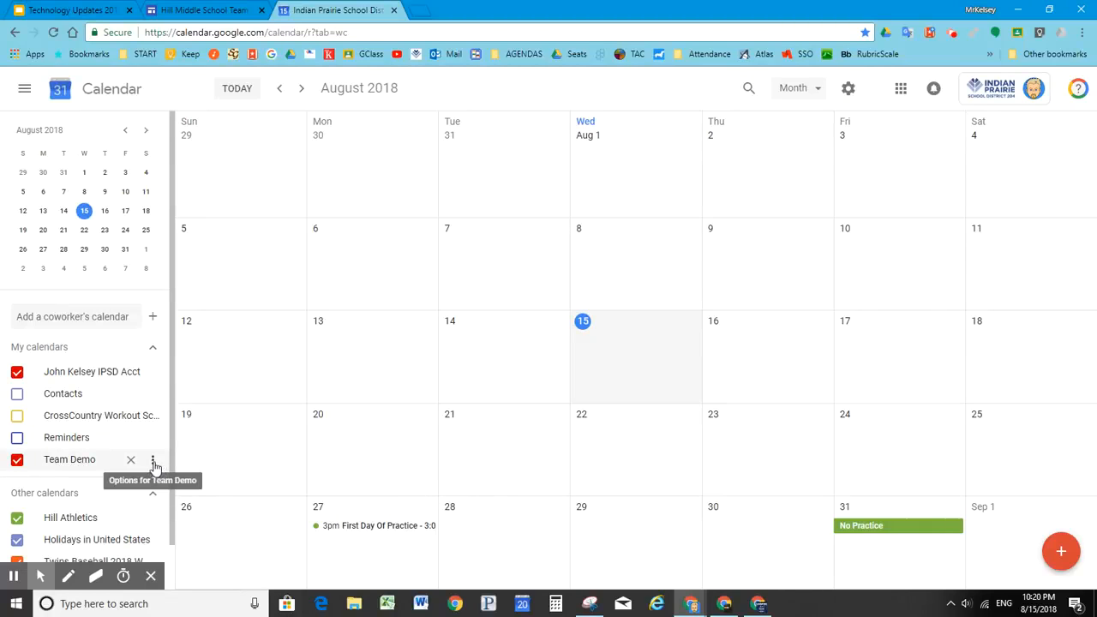
In the Team Demo calendar's sharing settings, make the calendar available to the public
{"action": "left_click", "coordinate": [153, 462]}
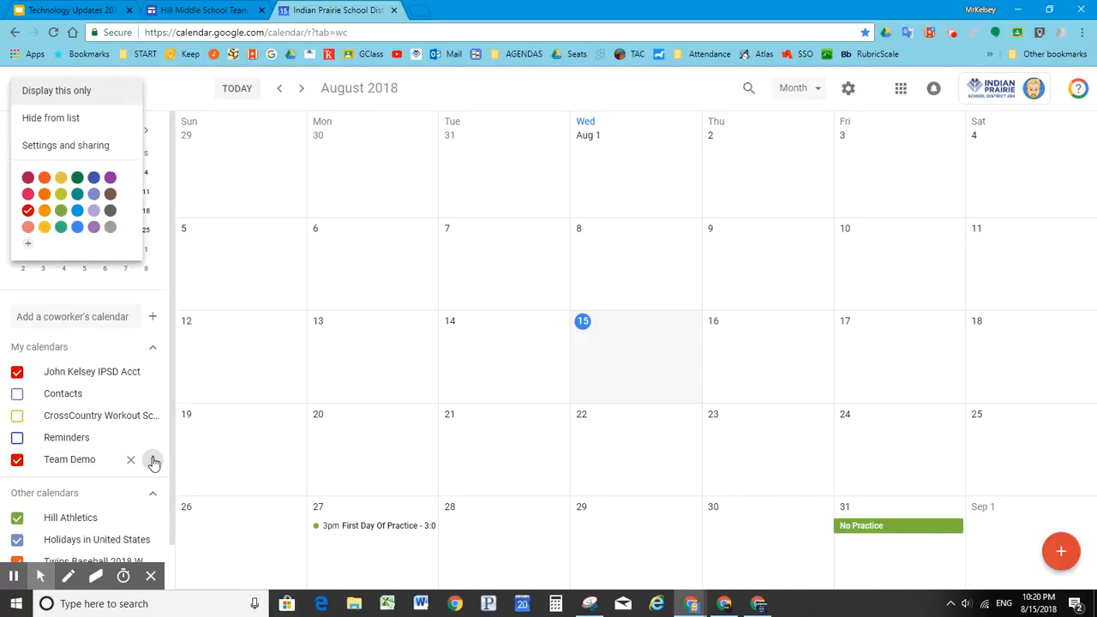
{"action": "left_click", "coordinate": [84, 147]}
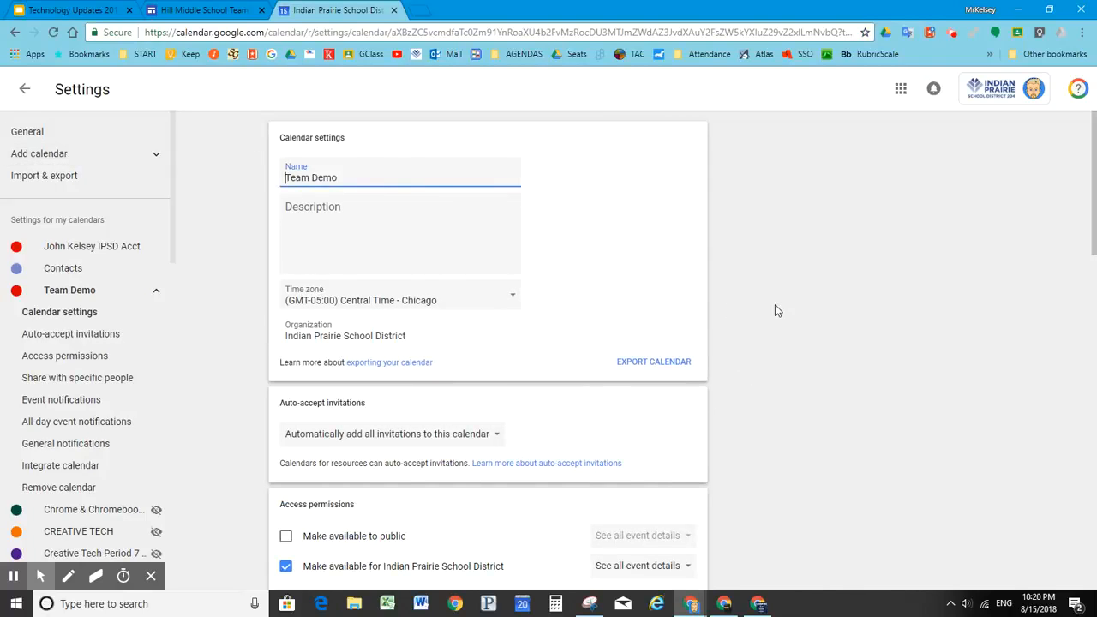
{"action": "scroll", "coordinate": [775, 305], "scroll_direction": "down", "scroll_amount": 1}
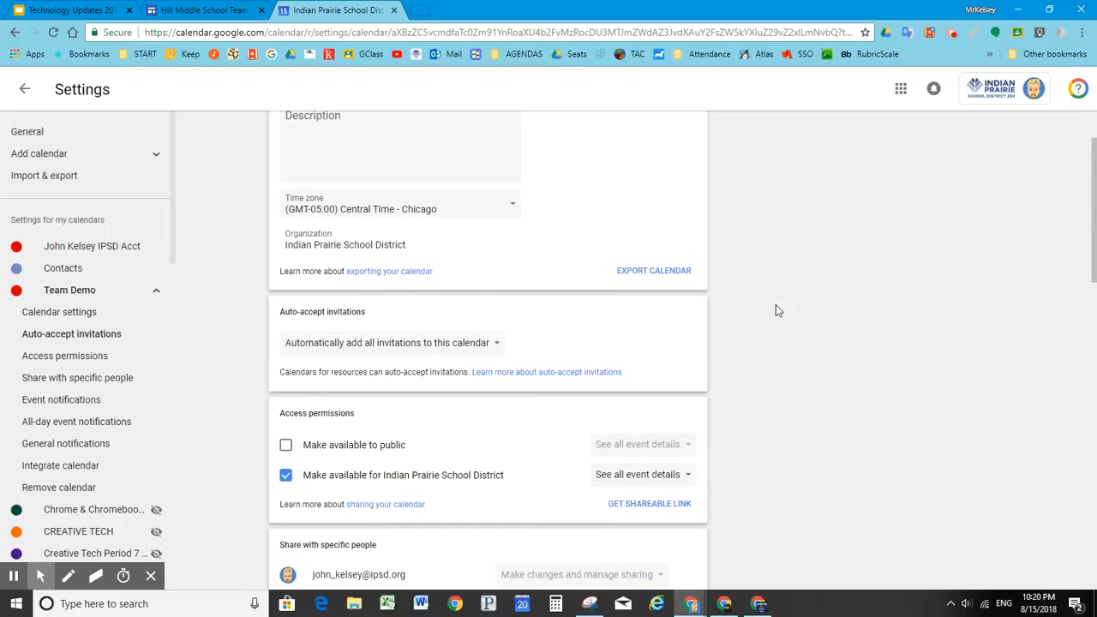
{"action": "scroll", "coordinate": [776, 307], "scroll_direction": "down", "scroll_amount": 1}
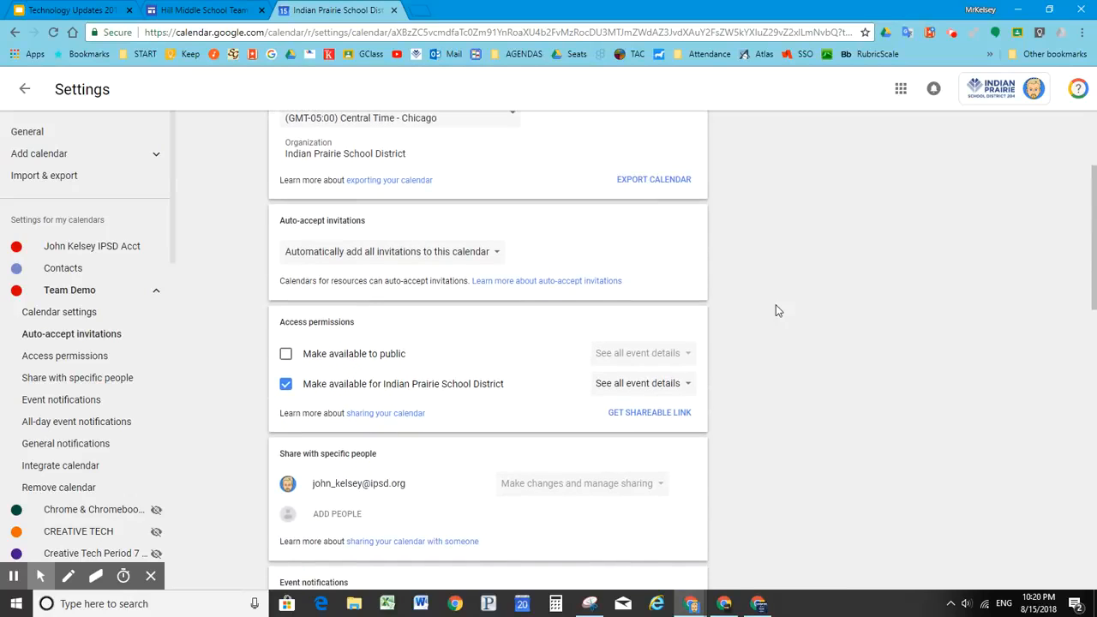
{"action": "left_click", "coordinate": [287, 358]}
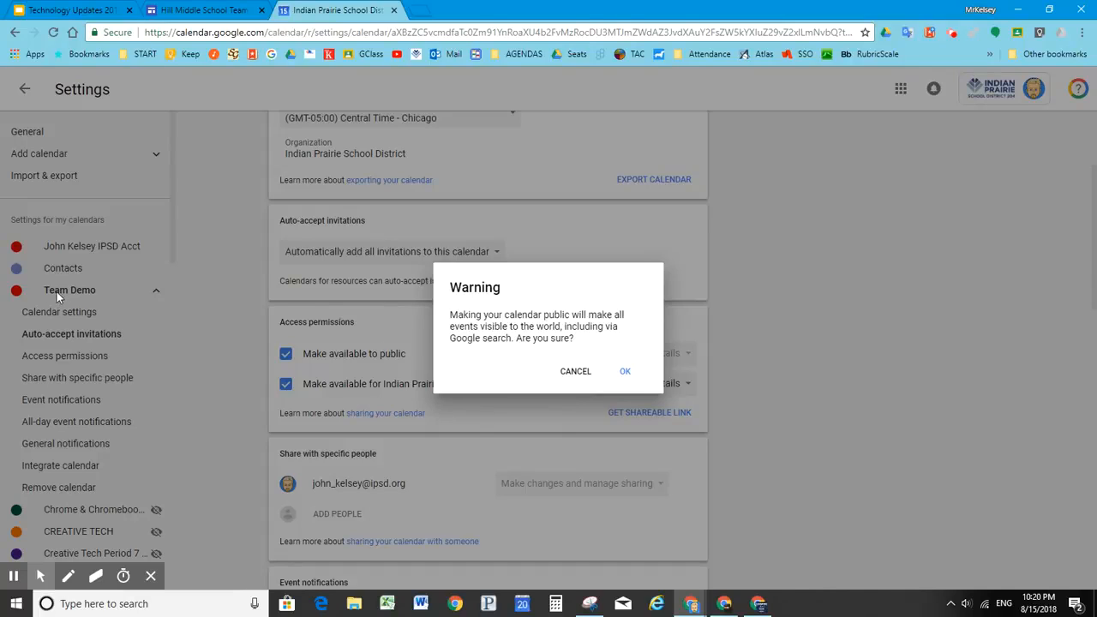
{"action": "left_click", "coordinate": [625, 374]}
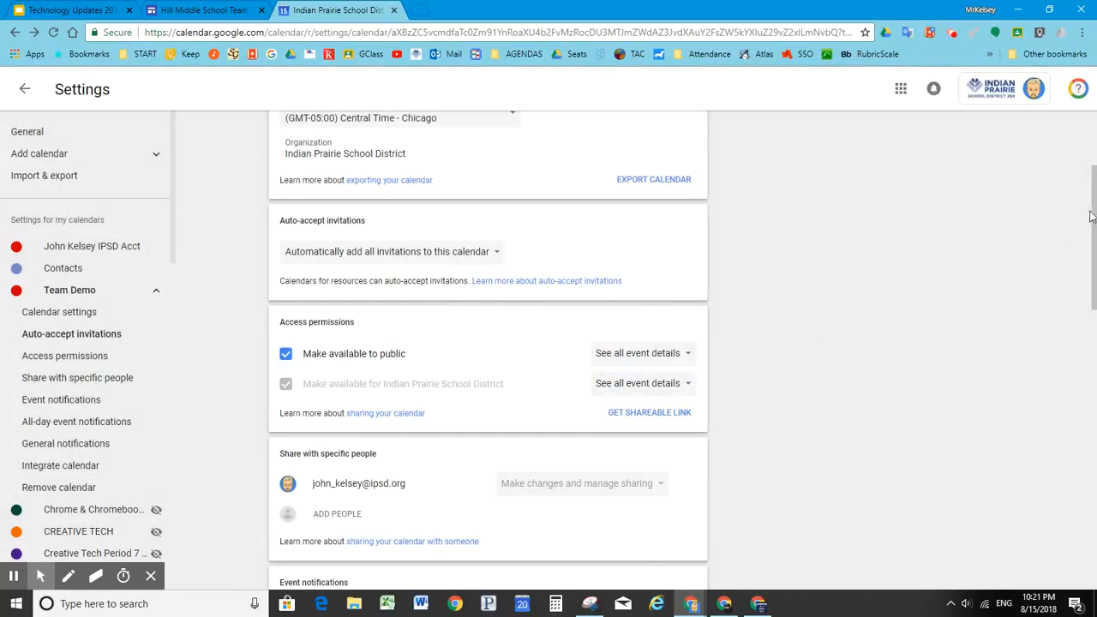
Share Team Demo with the team member's e-mail address, granting "Make changes and manage sharing", and return to the calendar
{"action": "scroll", "coordinate": [1095, 203], "scroll_direction": "down", "scroll_amount": 2}
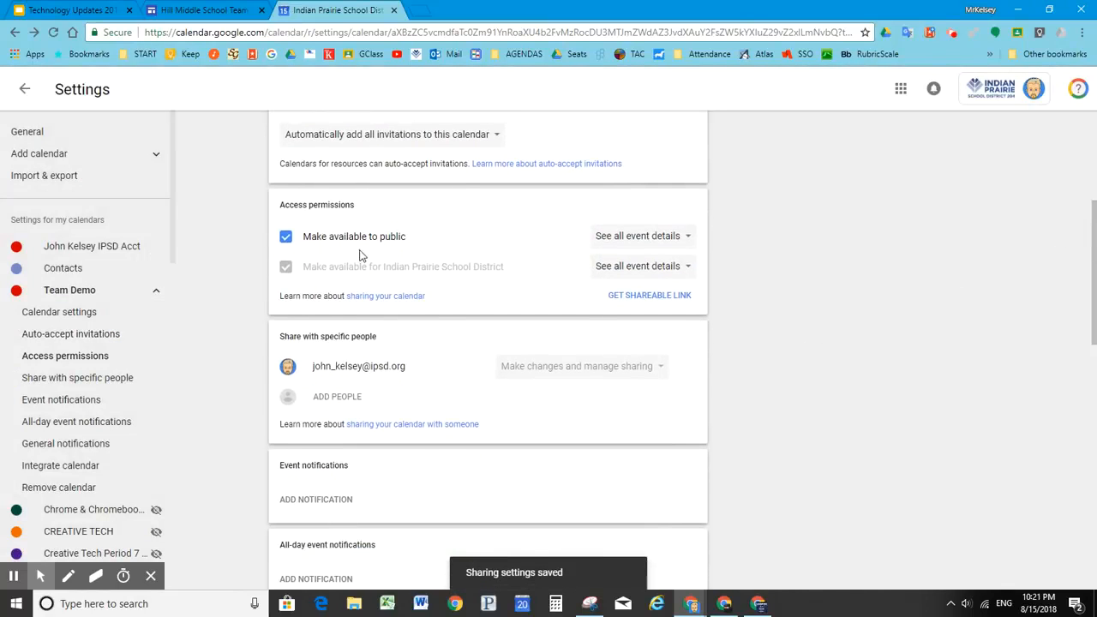
{"action": "left_click", "coordinate": [337, 401]}
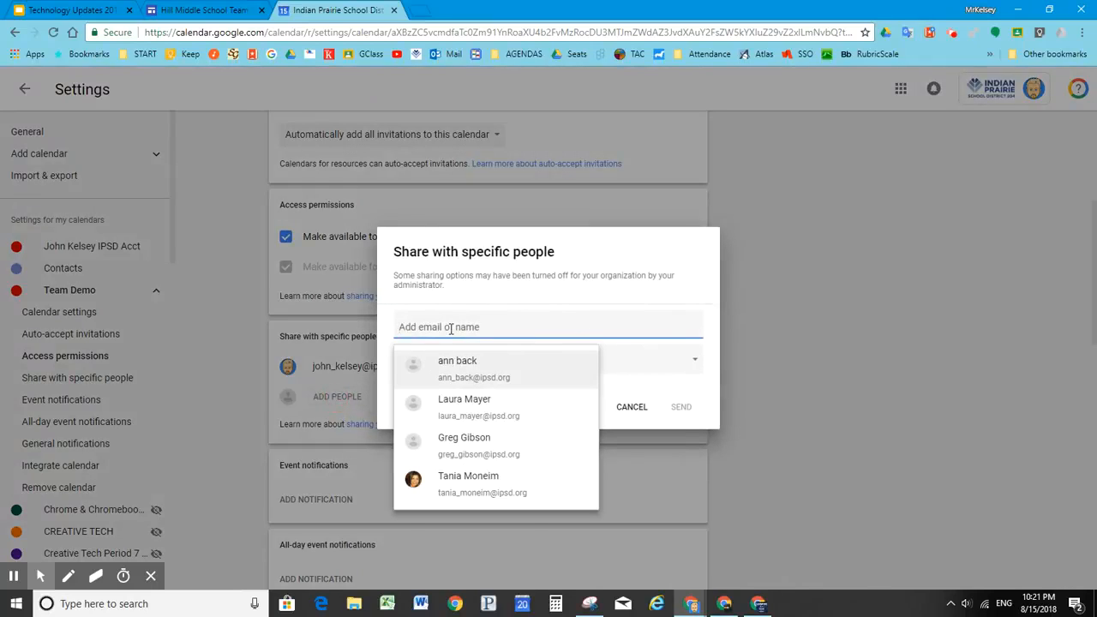
{"action": "key", "text": "ctrl+v"}
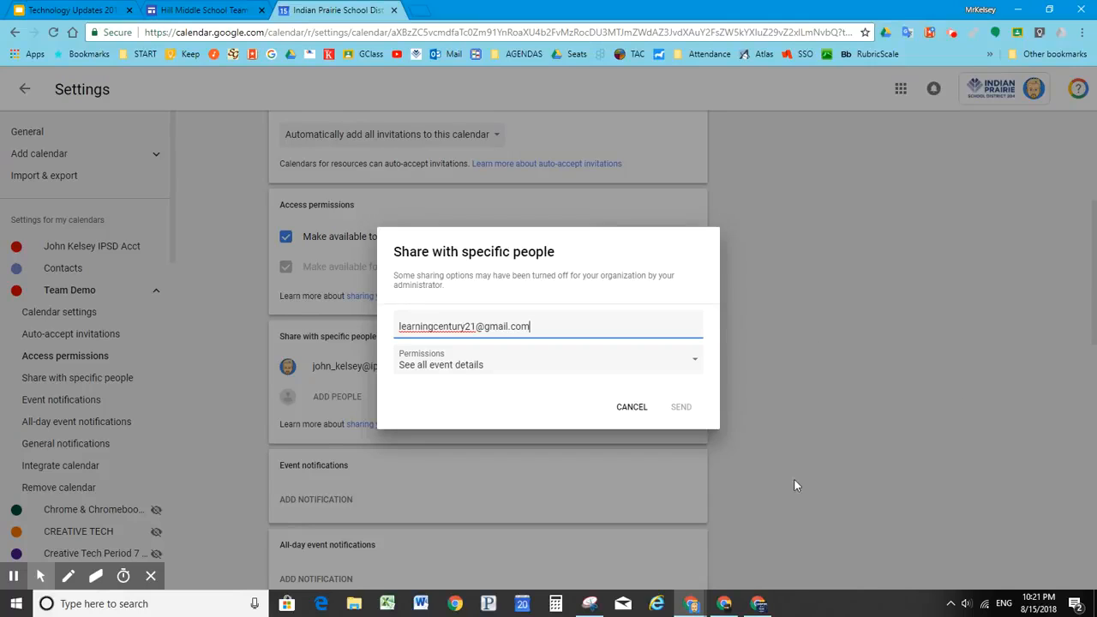
{"action": "left_click", "coordinate": [487, 372]}
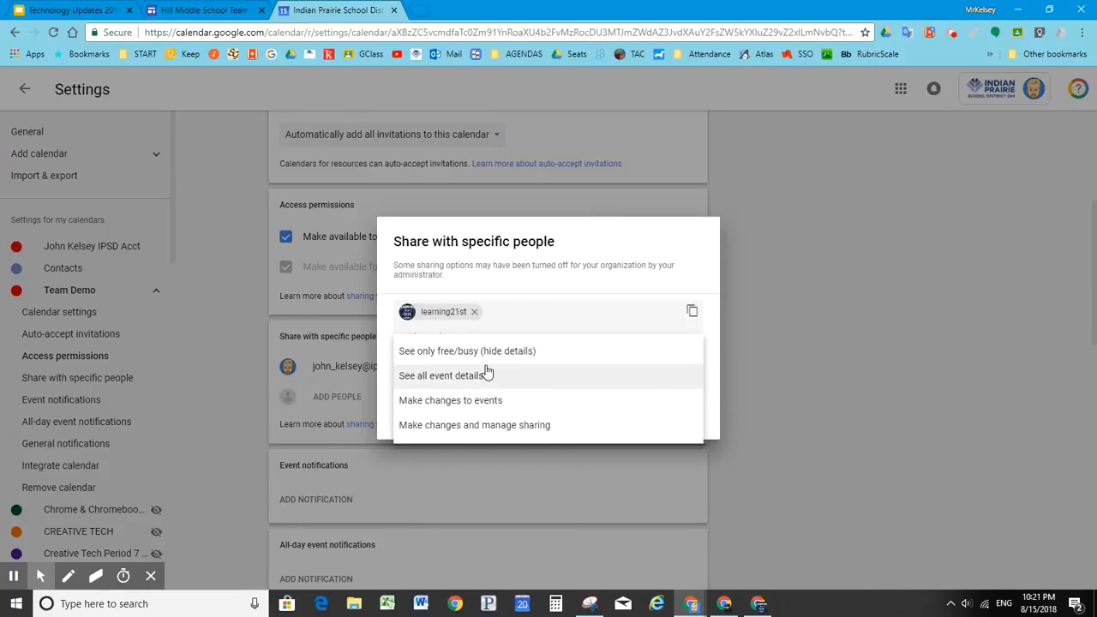
{"action": "left_click", "coordinate": [514, 426]}
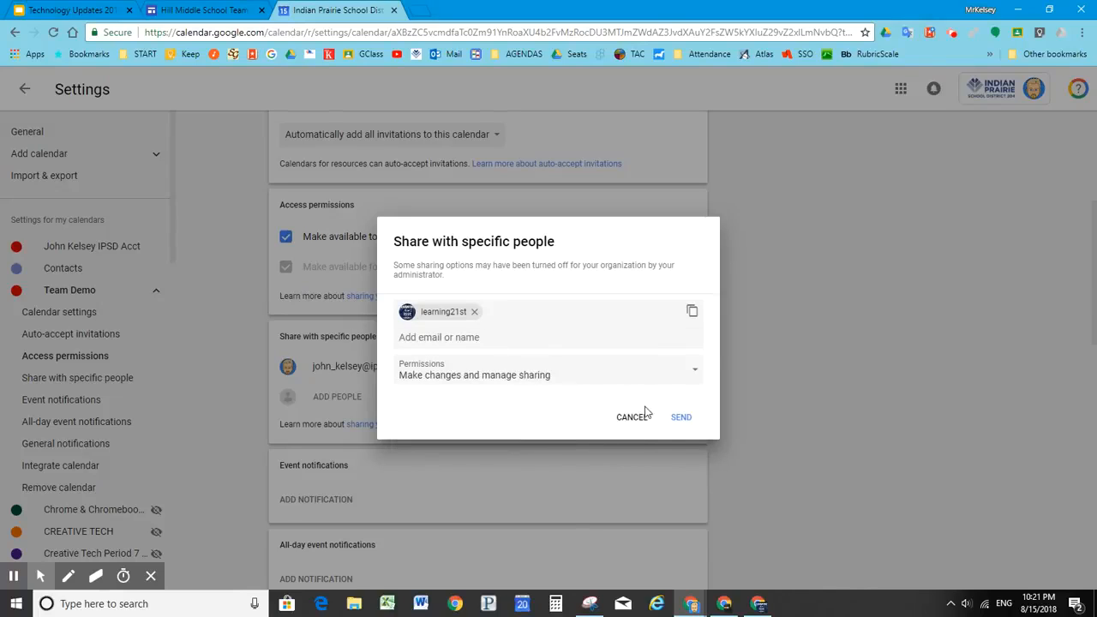
{"action": "left_click", "coordinate": [681, 418]}
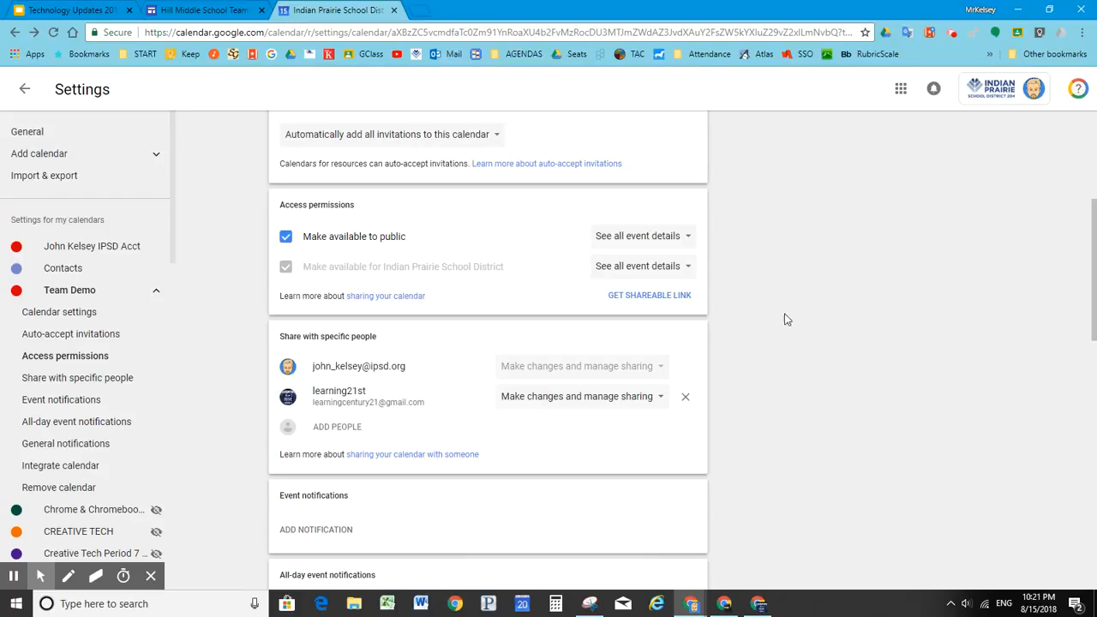
{"action": "scroll", "coordinate": [818, 410], "scroll_direction": "down", "scroll_amount": 3}
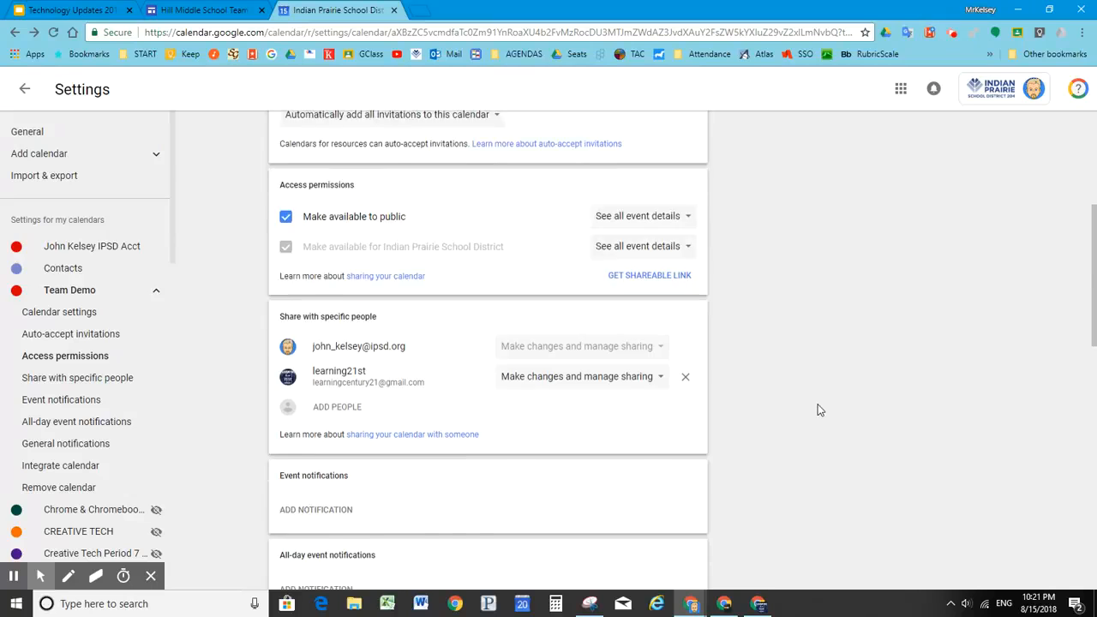
{"action": "scroll", "coordinate": [818, 410], "scroll_direction": "up", "scroll_amount": 6}
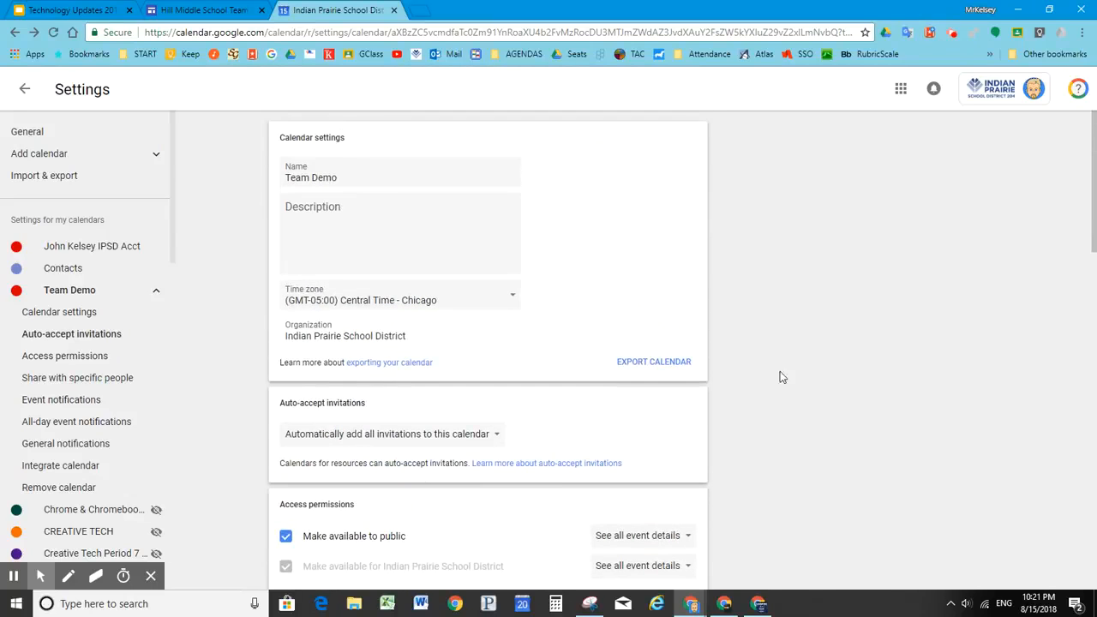
{"action": "left_click", "coordinate": [25, 93]}
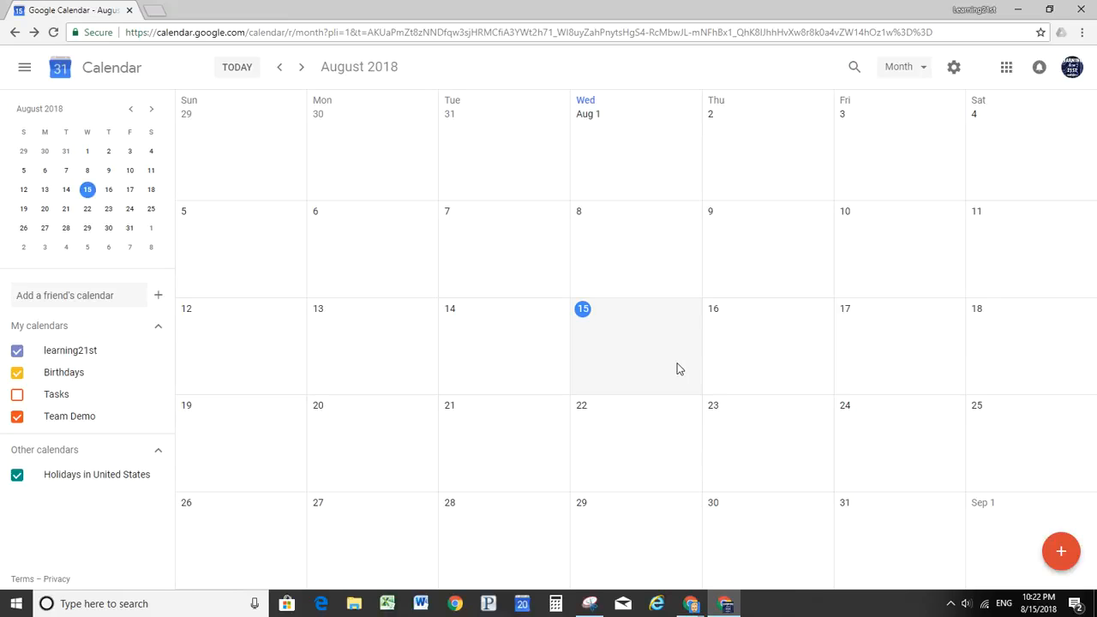
Check the homework sample in Snipping Tool and add a Team Demo event on August 15 titled with the teacher's surname and "Tech P1 - Study for Test"
{"action": "left_click", "coordinate": [590, 604]}
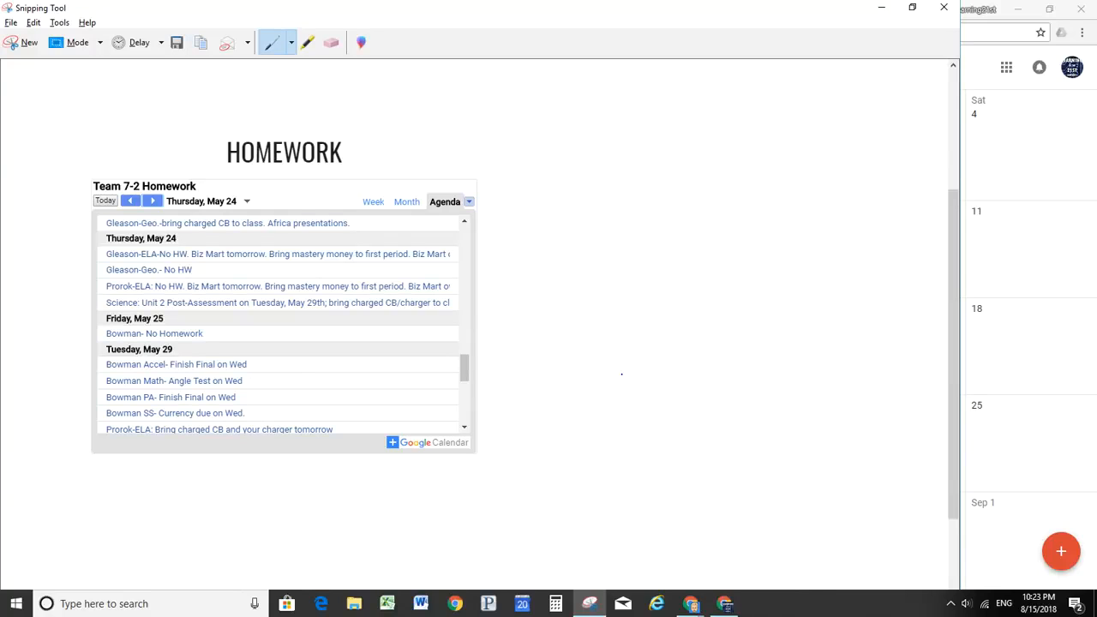
{"action": "key", "text": "alt+Tab"}
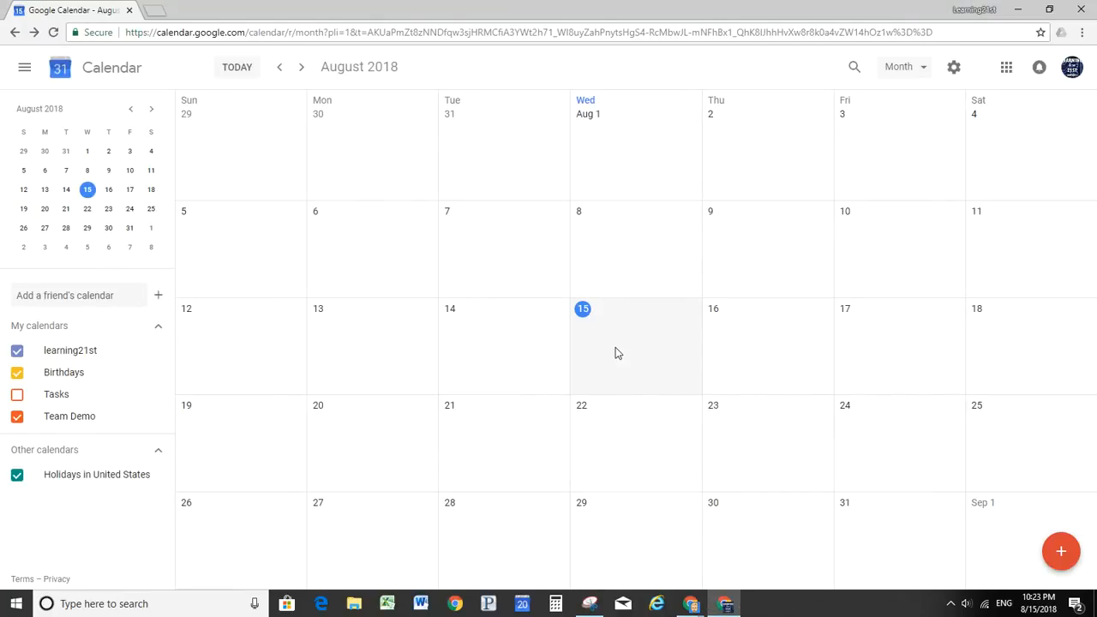
{"action": "left_click", "coordinate": [615, 347]}
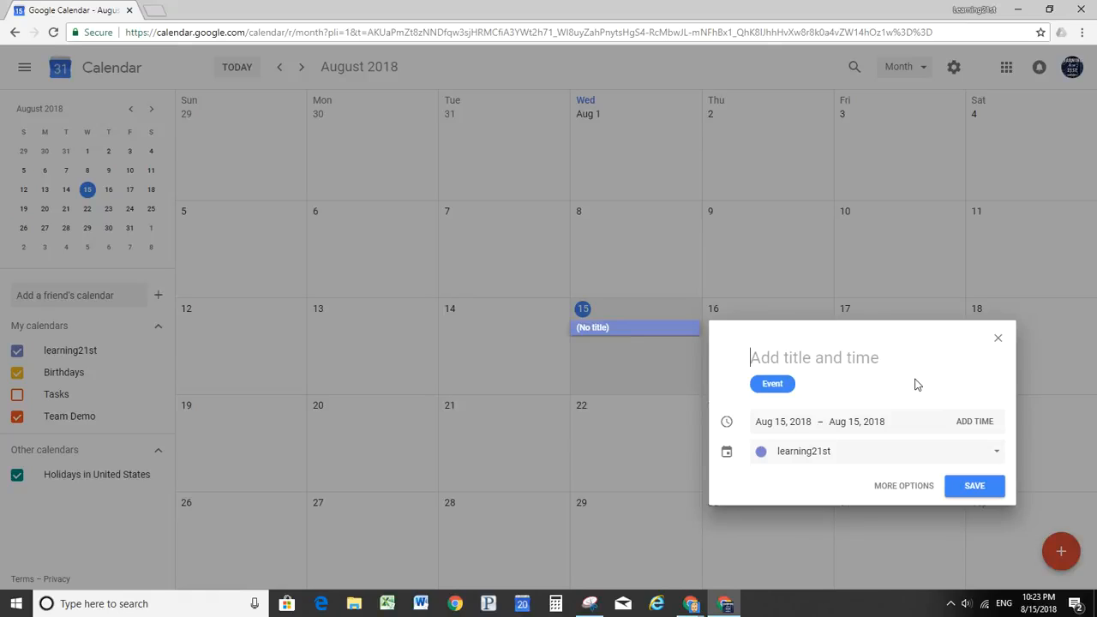
{"action": "type", "text": "Kelsey - Tech P1 - Study "}
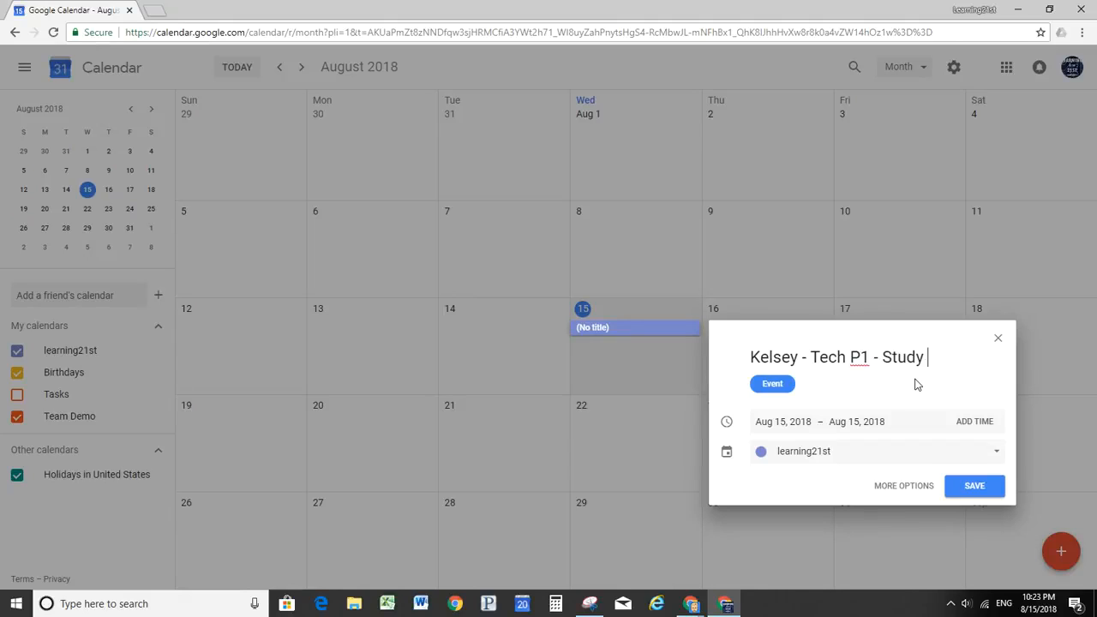
{"action": "type", "text": "for Test"}
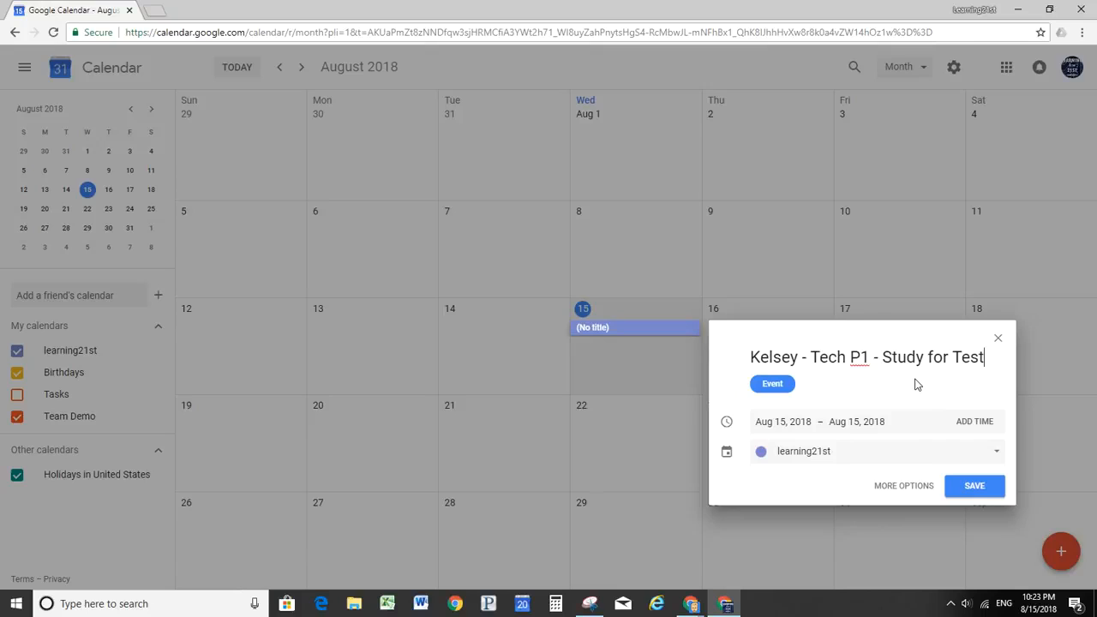
{"action": "left_click", "coordinate": [830, 457]}
{"action": "left_click", "coordinate": [810, 478]}
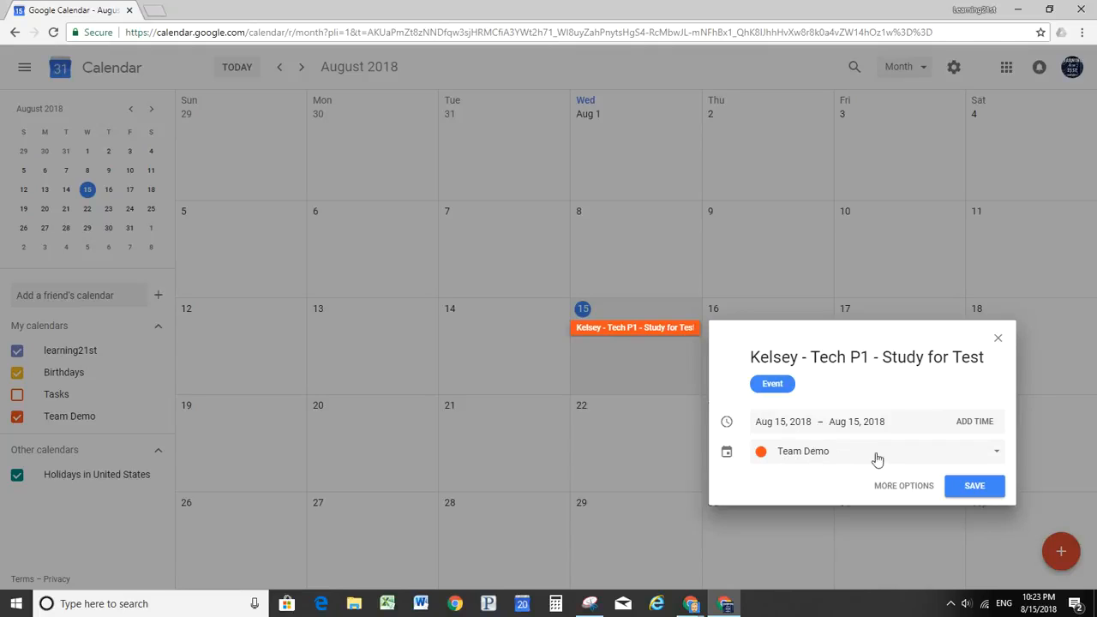
{"action": "left_click", "coordinate": [969, 487]}
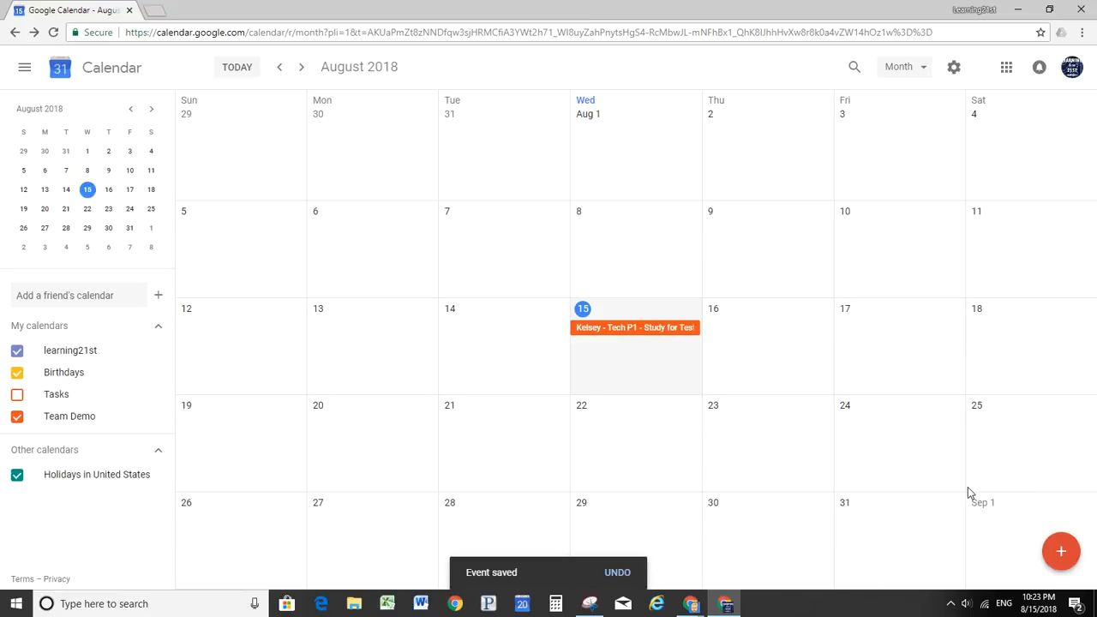
In the calendar owner's browser window, add a Team Demo event on August 15 titled with another teacher's surname and "Tech P3 - No Homework"
{"action": "key", "text": "alt+Tab"}
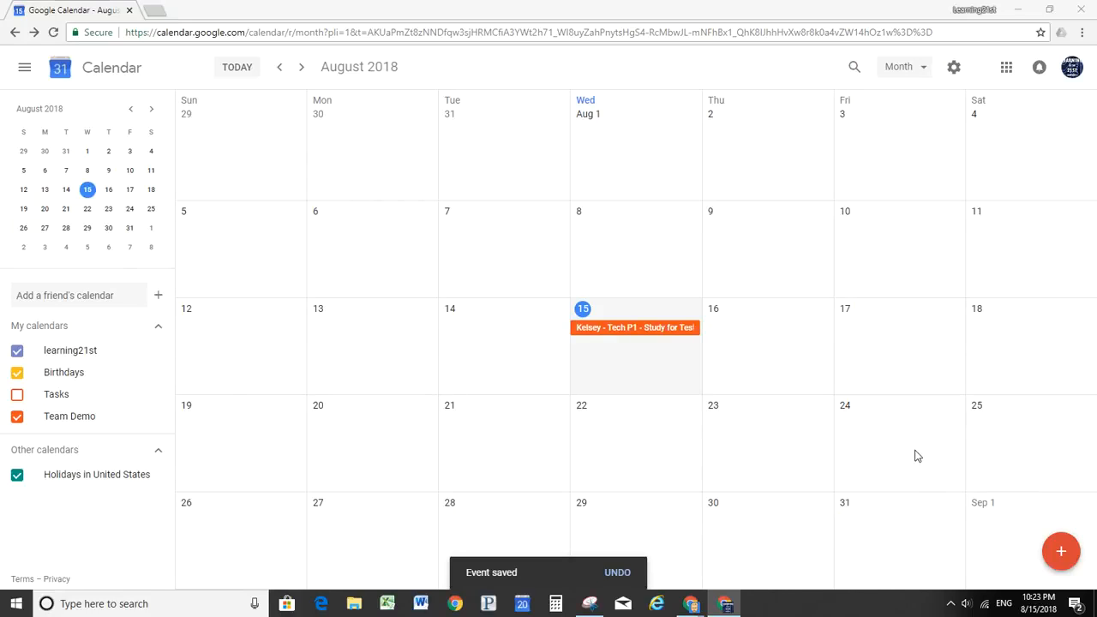
{"action": "key", "text": "alt+Tab"}
{"action": "key", "text": "Tab"}
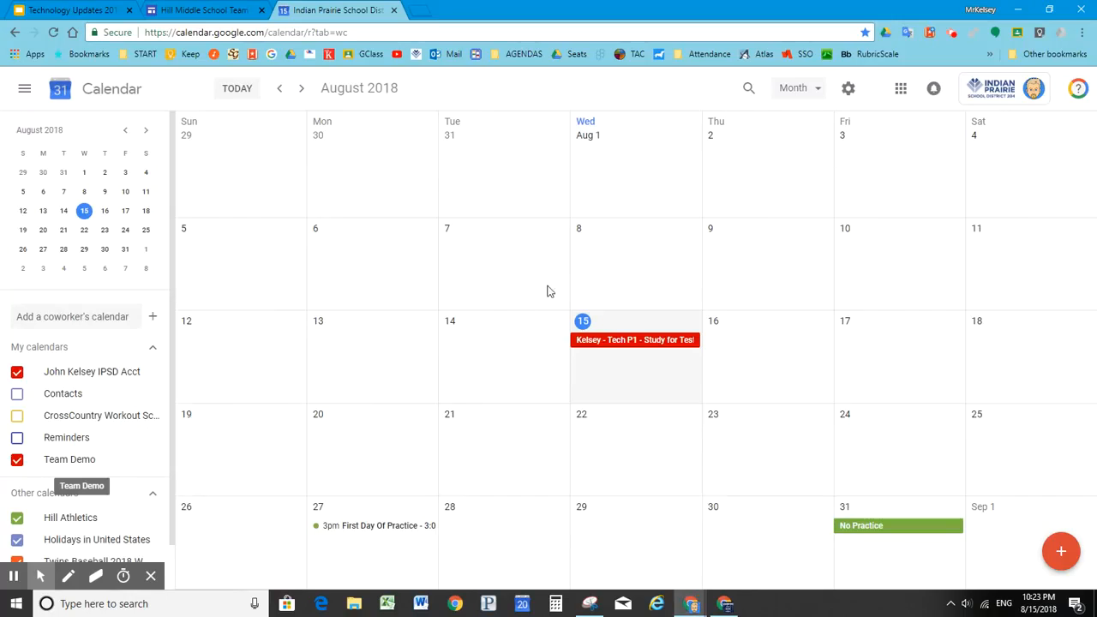
{"action": "left_click", "coordinate": [620, 366]}
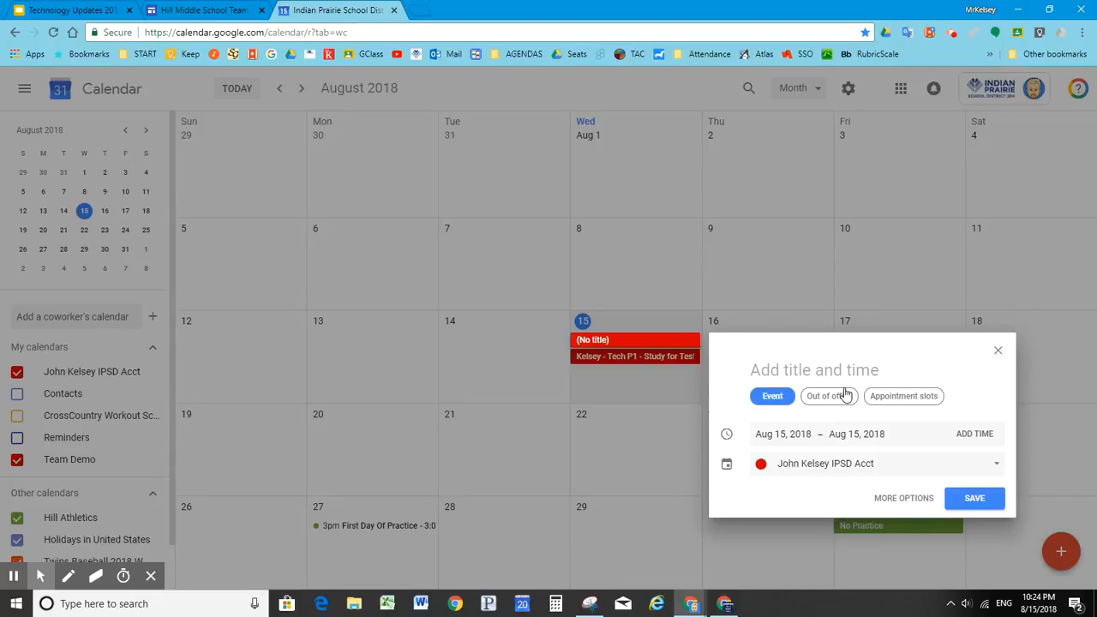
{"action": "type", "text": "Farbi"}
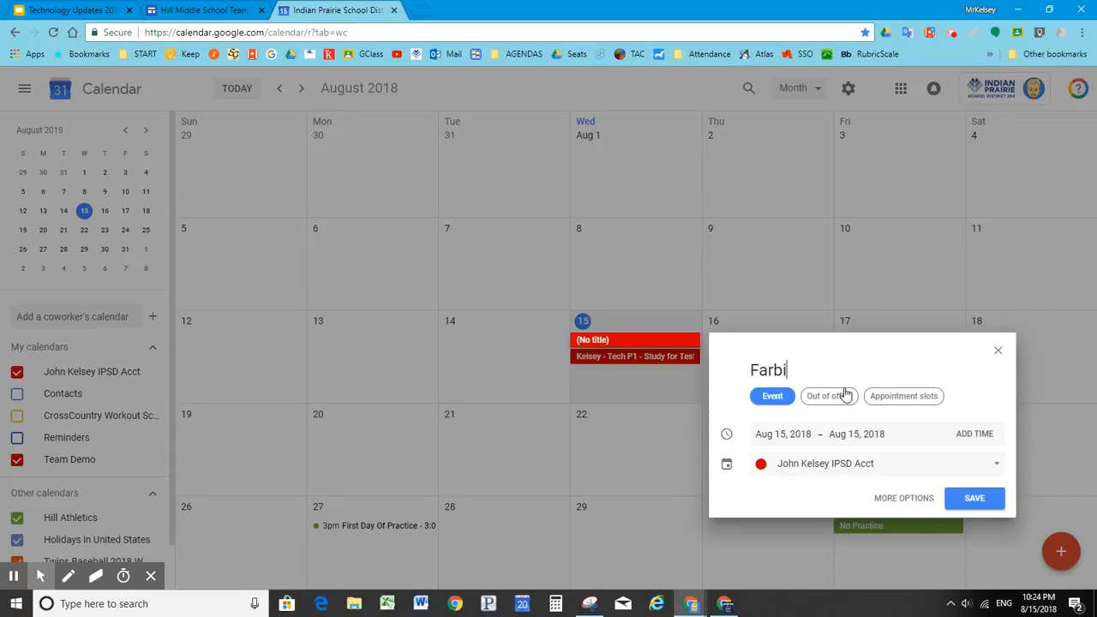
{"action": "type", "text": "sz - TechP"}
{"action": "key", "text": "BackSpace"}
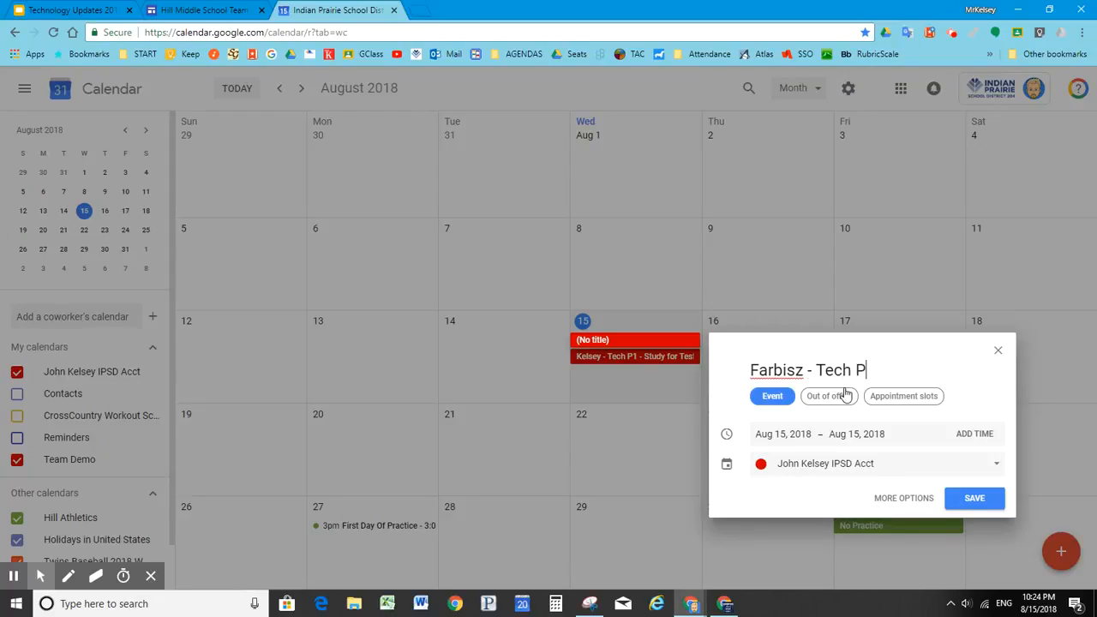
{"action": "type", "text": "P3 - No Homework"}
{"action": "left_click", "coordinate": [851, 465]}
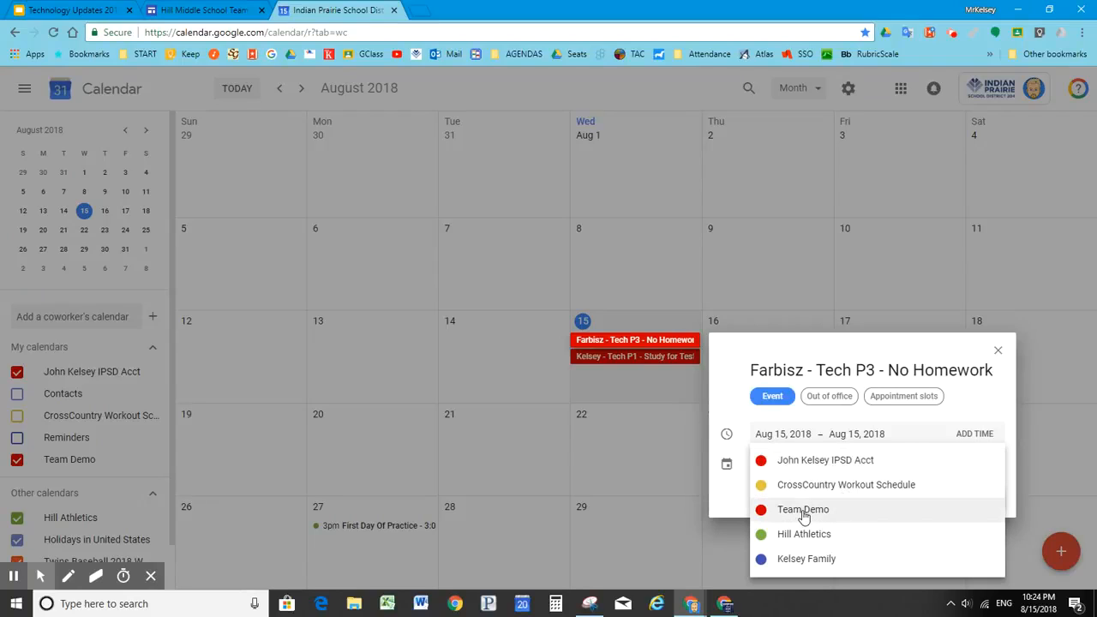
{"action": "left_click", "coordinate": [803, 514]}
{"action": "left_click", "coordinate": [977, 505]}
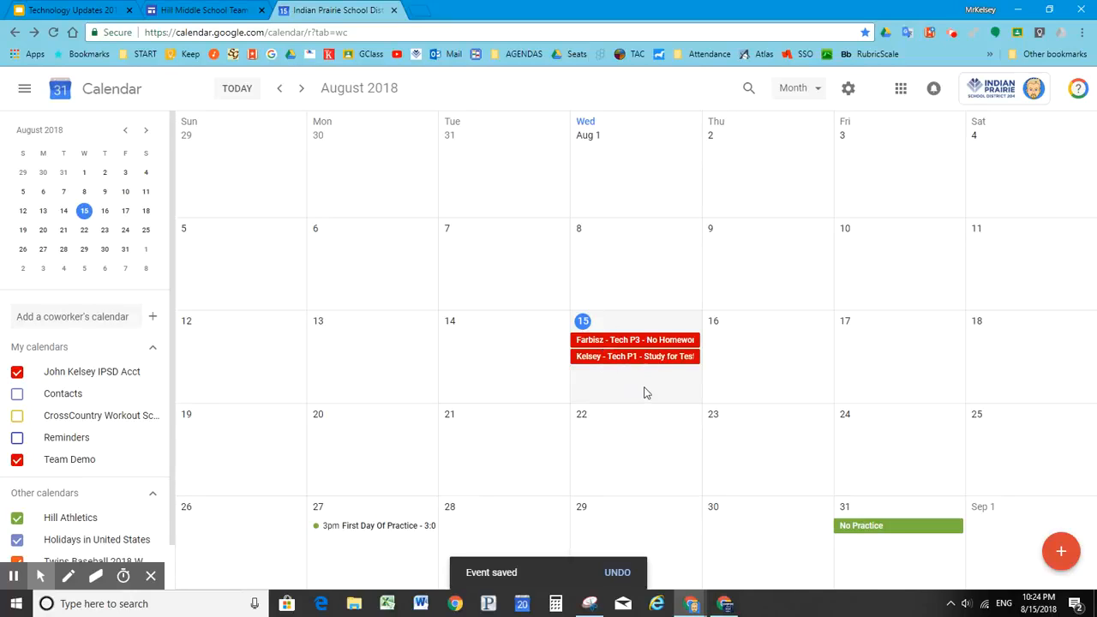
Switch to the Hill Middle School Team Sites page and delete the placeholder text under the HOMEWORK heading
{"action": "left_click", "coordinate": [208, 11]}
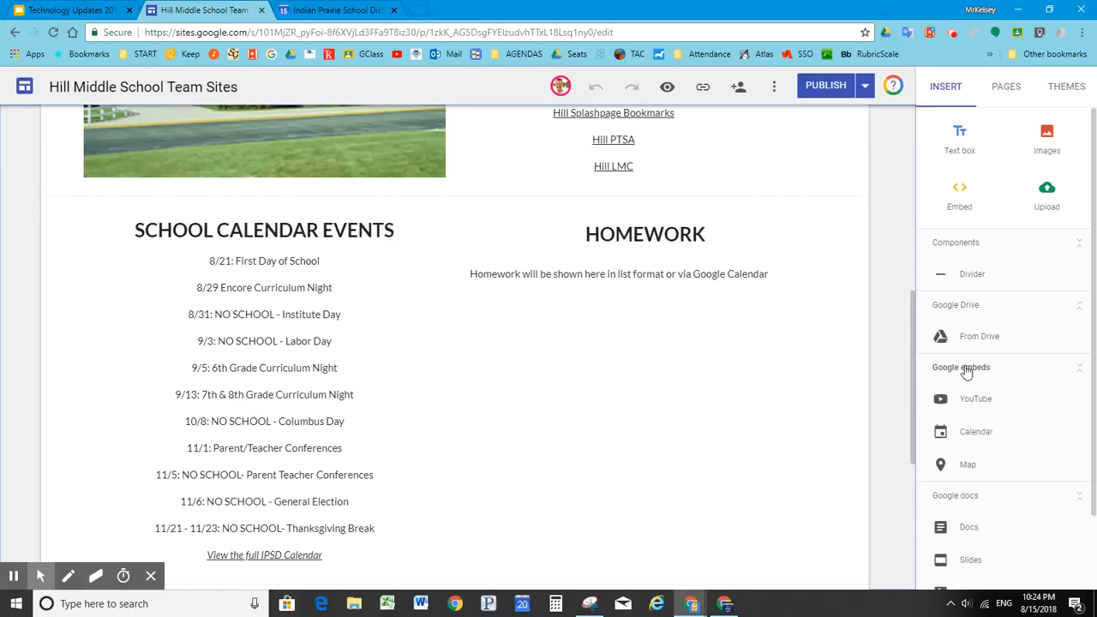
{"action": "left_click", "coordinate": [753, 274]}
{"action": "left_click", "coordinate": [712, 276]}
{"action": "left_click", "coordinate": [681, 330]}
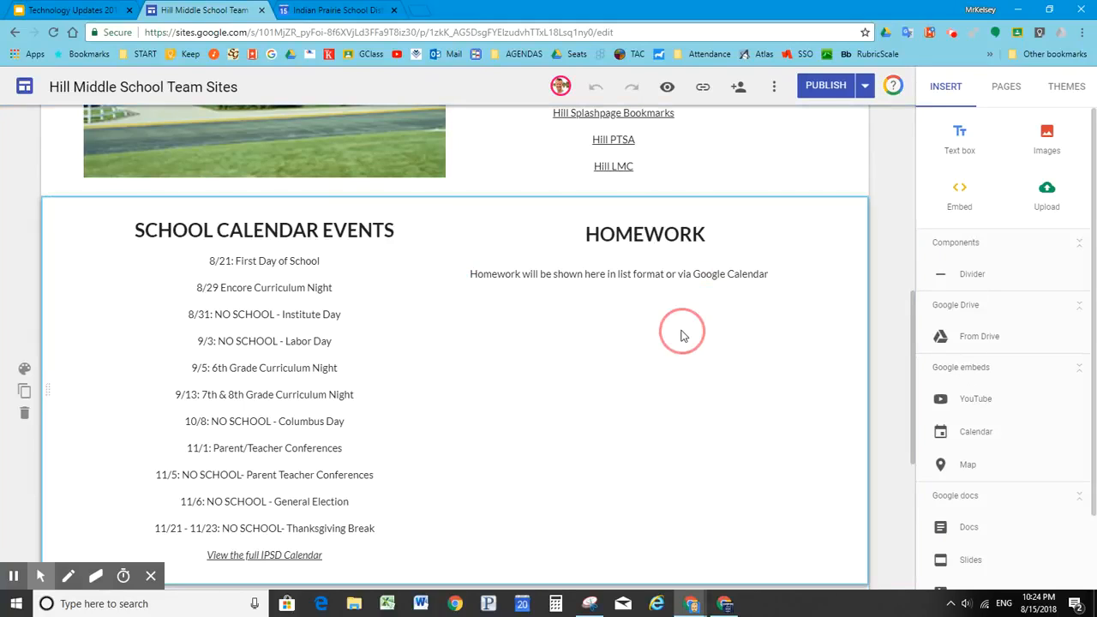
{"action": "left_click", "coordinate": [665, 275]}
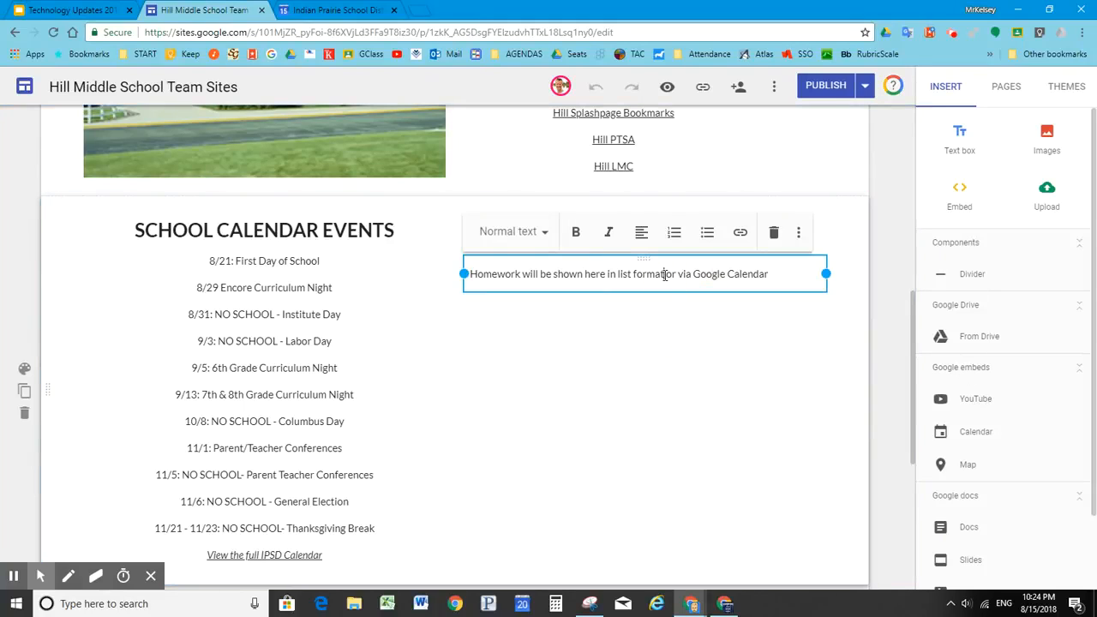
{"action": "left_click", "coordinate": [773, 234]}
{"action": "left_click", "coordinate": [693, 277]}
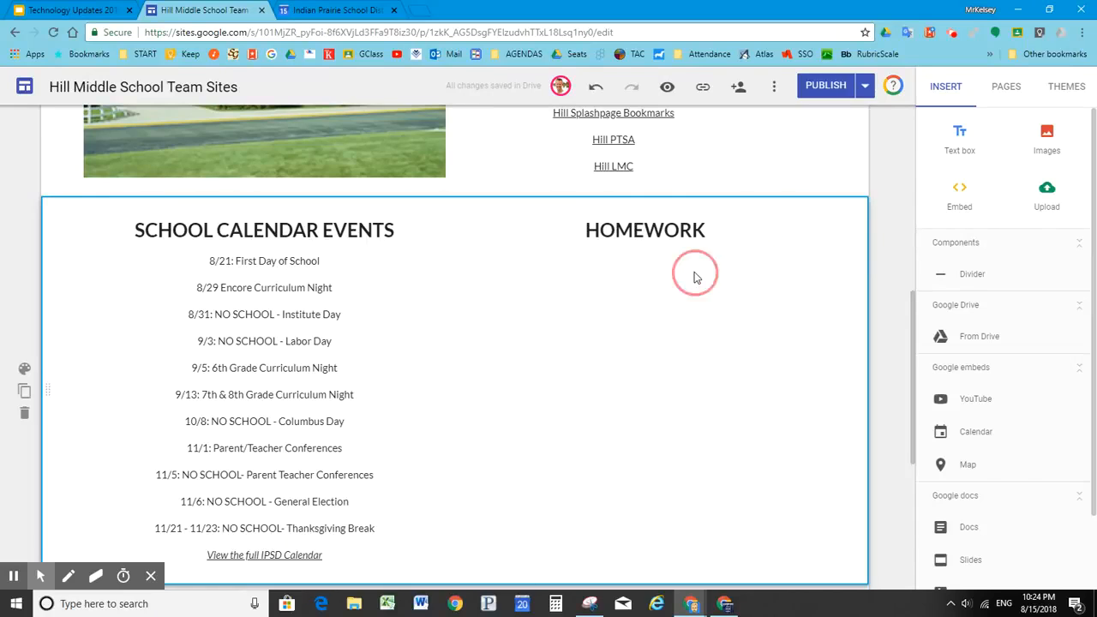
Embed the Demo Class calendar in the page and move it into the homework column beside School Calendar Events
{"action": "left_click", "coordinate": [977, 435]}
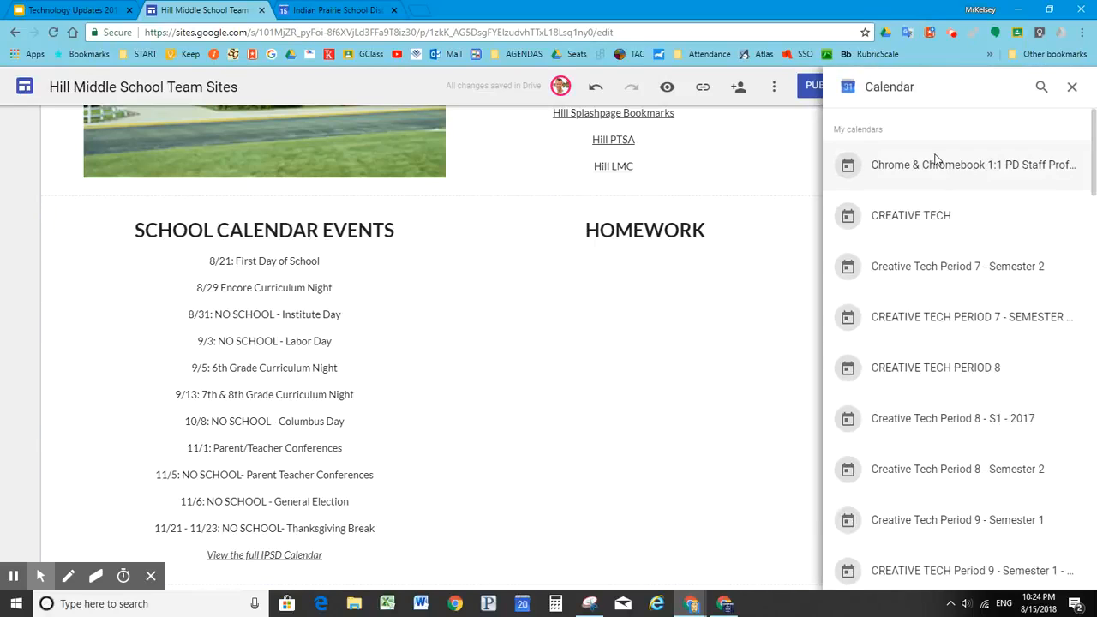
{"action": "scroll", "coordinate": [955, 287], "scroll_direction": "down", "scroll_amount": 3}
{"action": "scroll", "coordinate": [955, 290], "scroll_direction": "up", "scroll_amount": 2}
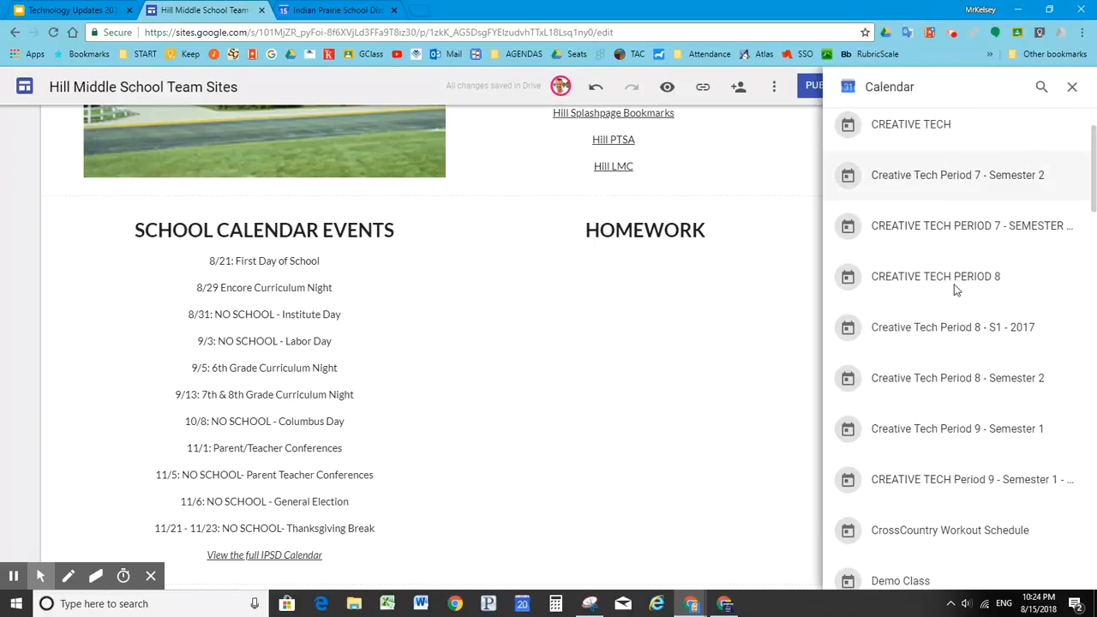
{"action": "scroll", "coordinate": [955, 289], "scroll_direction": "down", "scroll_amount": 2}
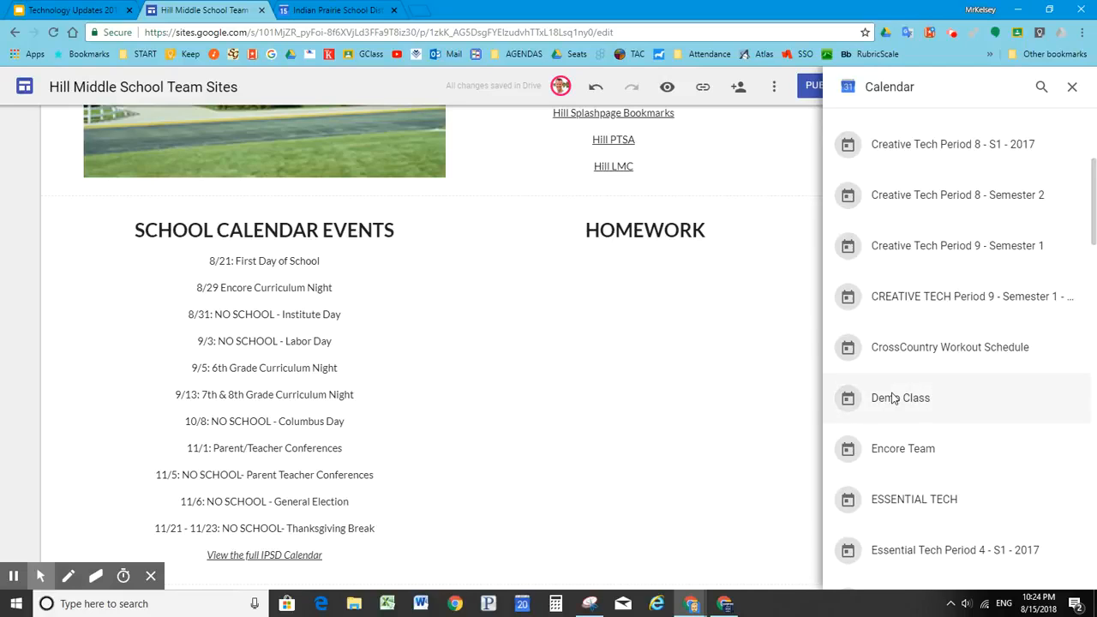
{"action": "scroll", "coordinate": [906, 404], "scroll_direction": "down", "scroll_amount": 10}
{"action": "scroll", "coordinate": [906, 409], "scroll_direction": "down", "scroll_amount": 5}
{"action": "scroll", "coordinate": [906, 409], "scroll_direction": "up", "scroll_amount": 7}
{"action": "scroll", "coordinate": [906, 404], "scroll_direction": "up", "scroll_amount": 10}
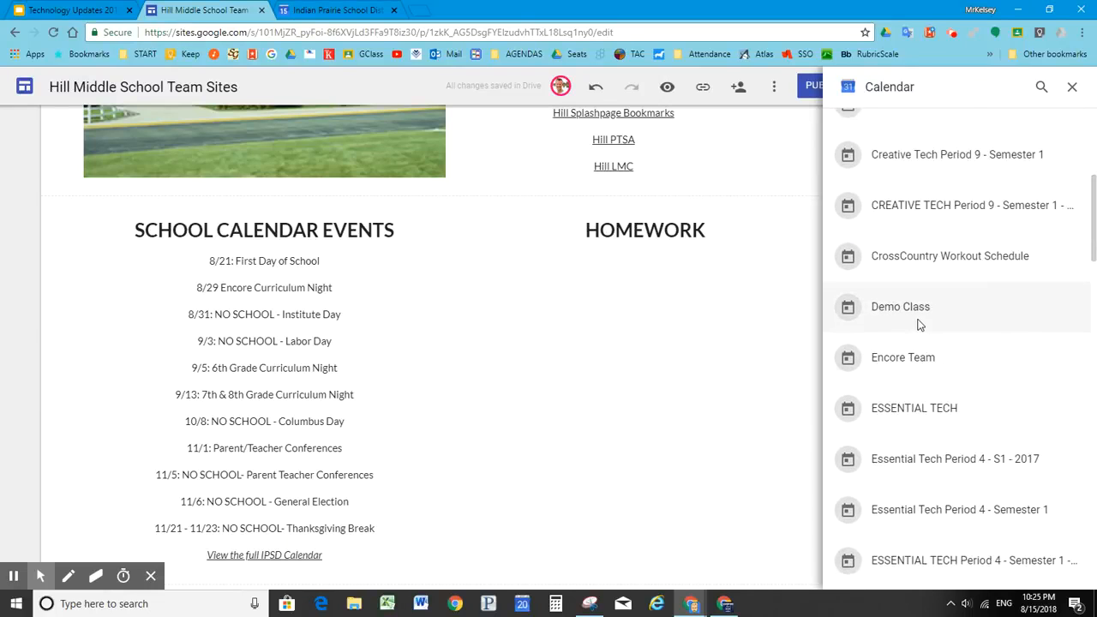
{"action": "left_click", "coordinate": [916, 322]}
{"action": "left_click", "coordinate": [1062, 571]}
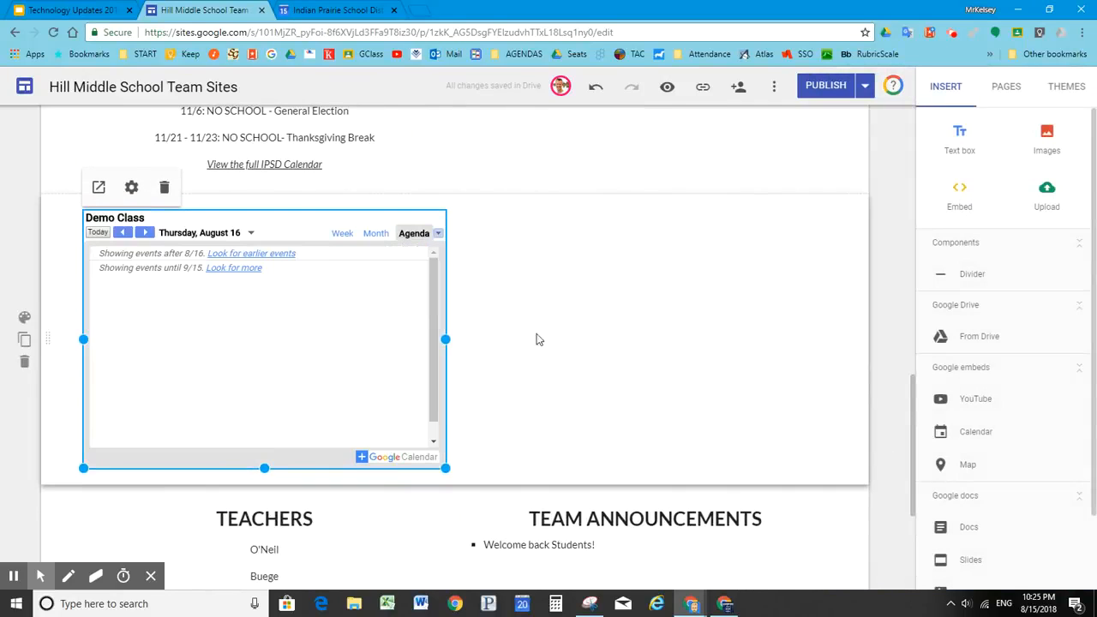
{"action": "left_click", "coordinate": [259, 225]}
{"action": "left_click_drag", "start_coordinate": [259, 226], "coordinate": [588, 348]}
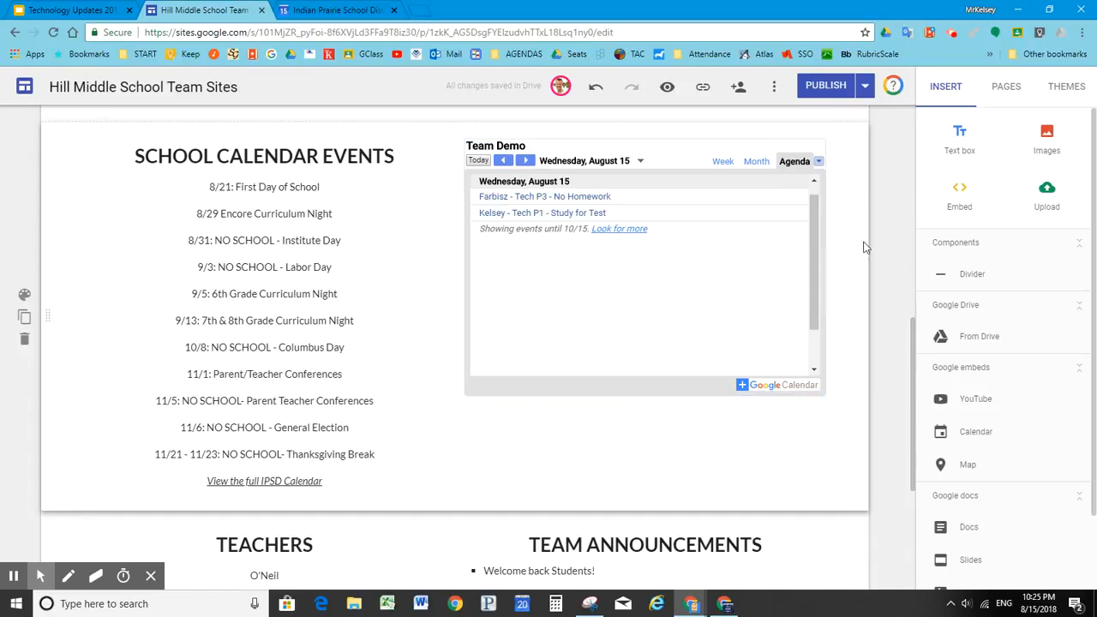
Set the embedded Team Demo calendar's view mode to Month
{"action": "left_click", "coordinate": [679, 165]}
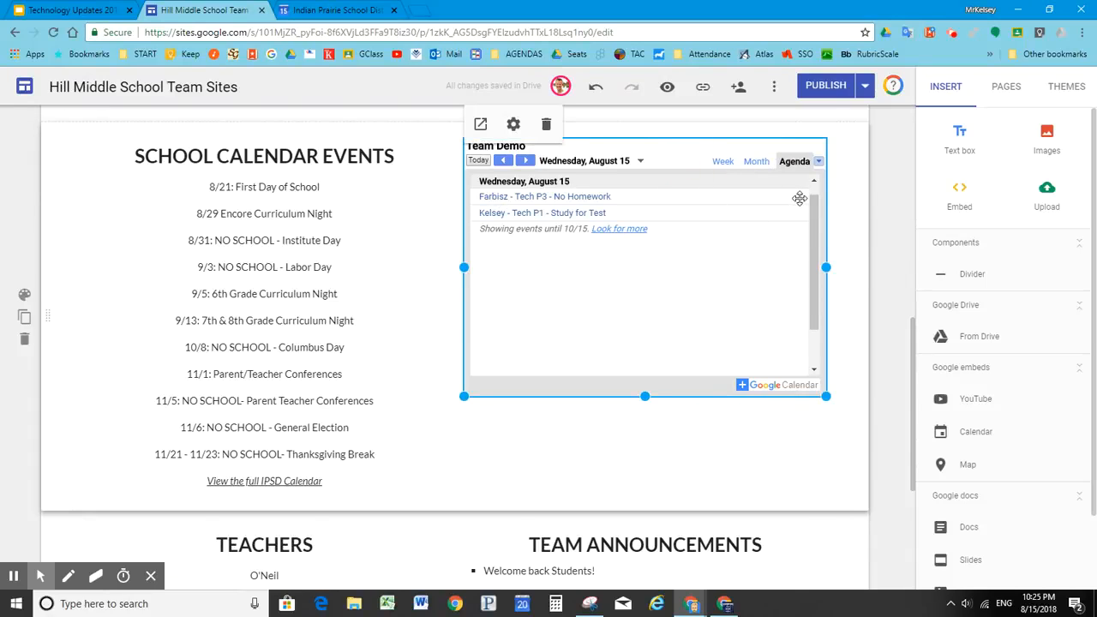
{"action": "left_click", "coordinate": [514, 126]}
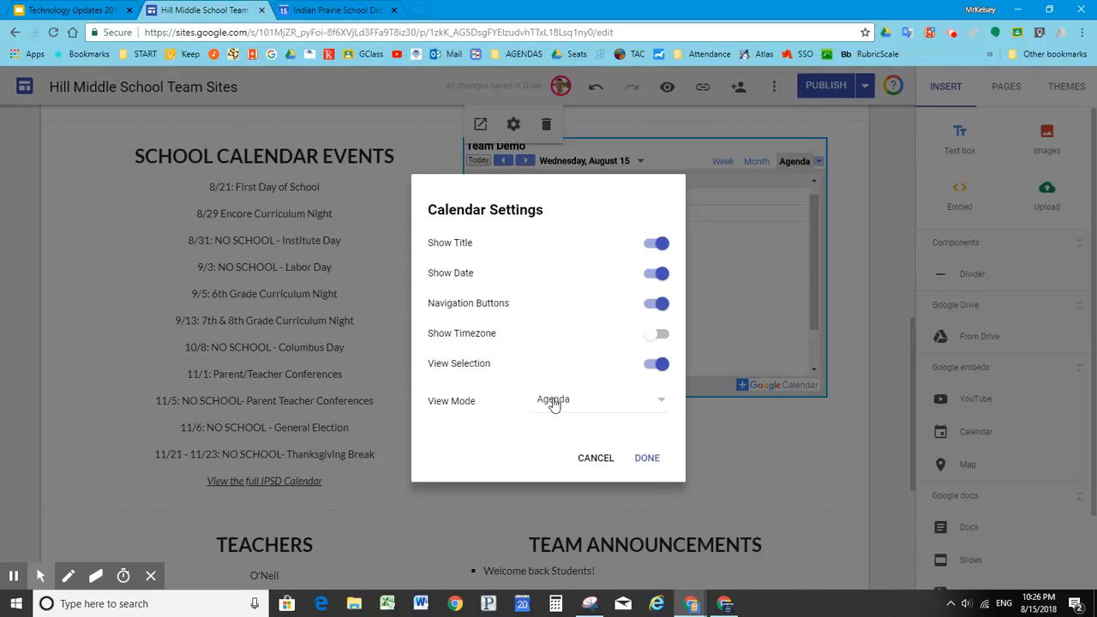
{"action": "left_click", "coordinate": [601, 406]}
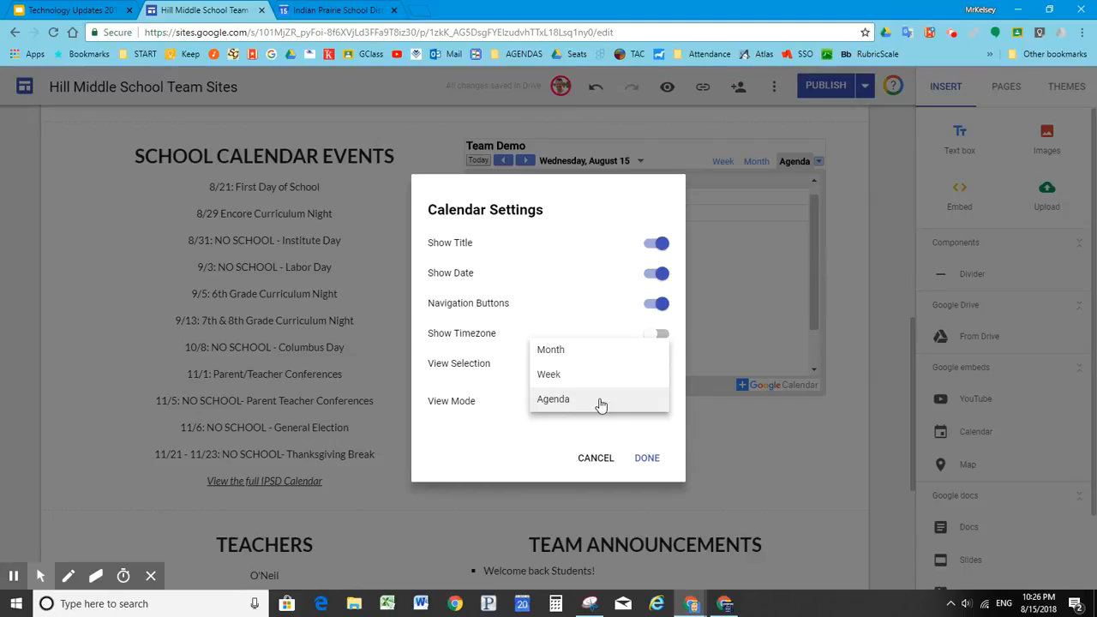
{"action": "left_click", "coordinate": [594, 351]}
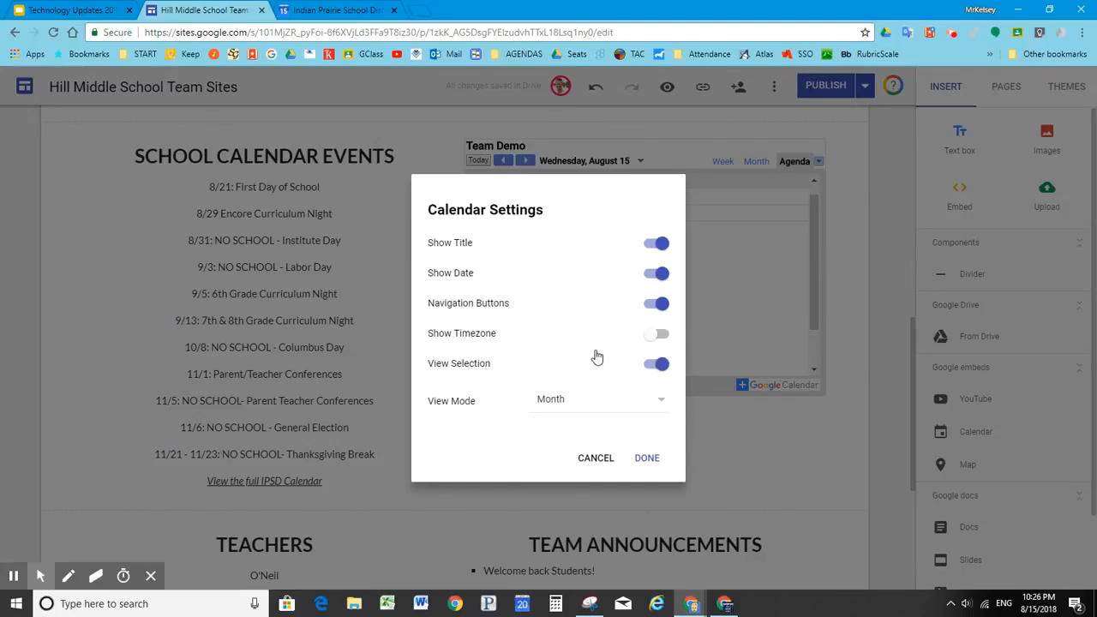
{"action": "left_click", "coordinate": [650, 463]}
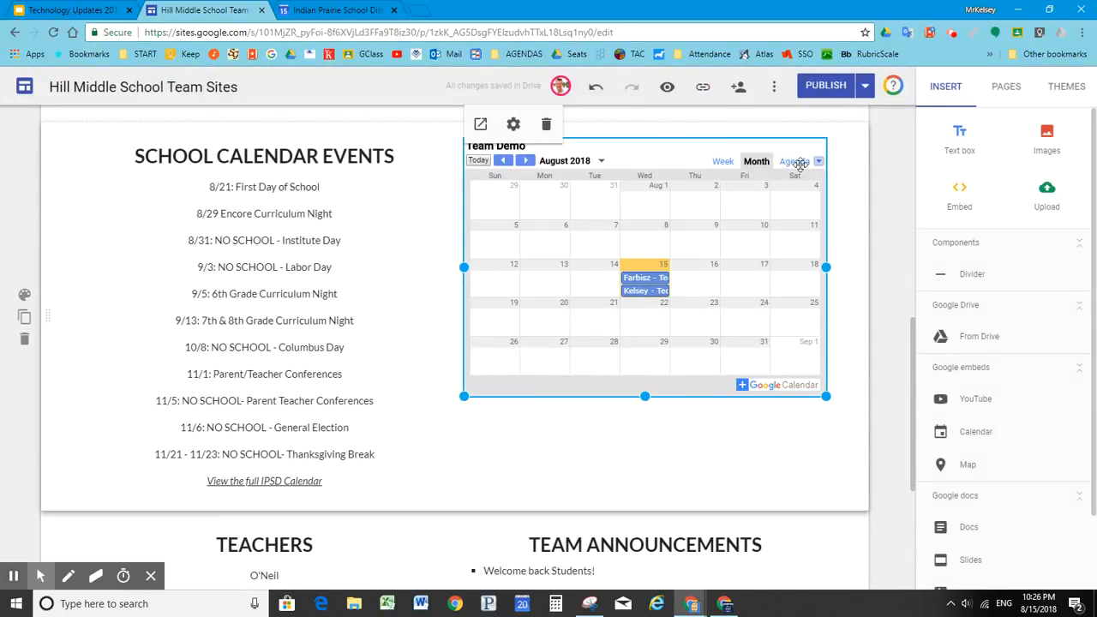
Set the embedded Team Demo calendar's view mode back to Agenda
{"action": "left_click", "coordinate": [514, 124]}
{"action": "left_click", "coordinate": [567, 400]}
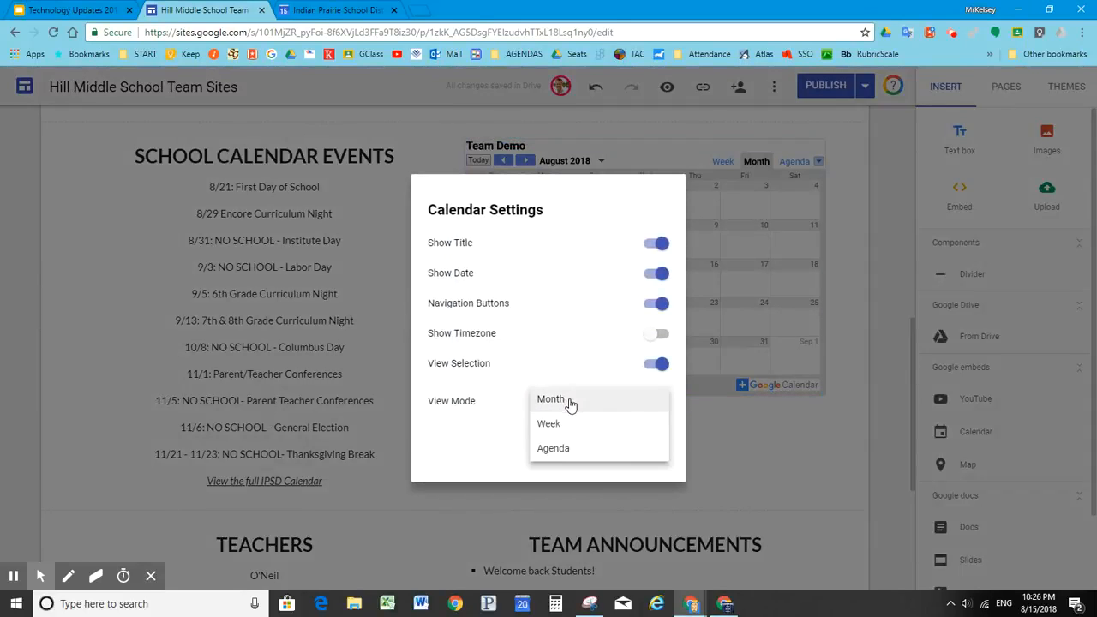
{"action": "left_click", "coordinate": [567, 449]}
{"action": "left_click", "coordinate": [644, 458]}
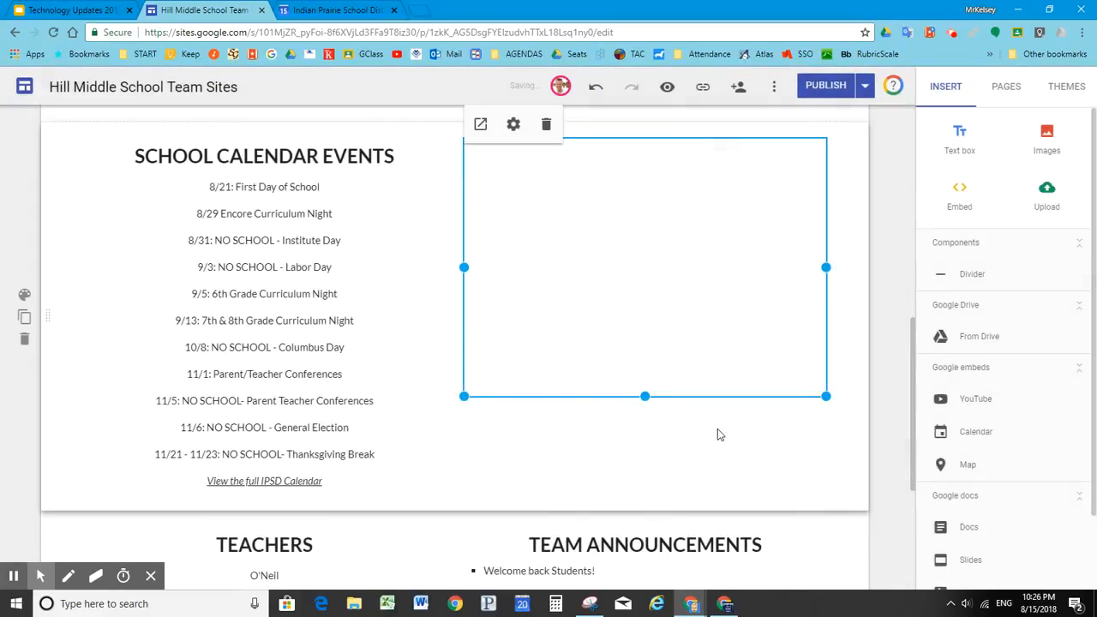